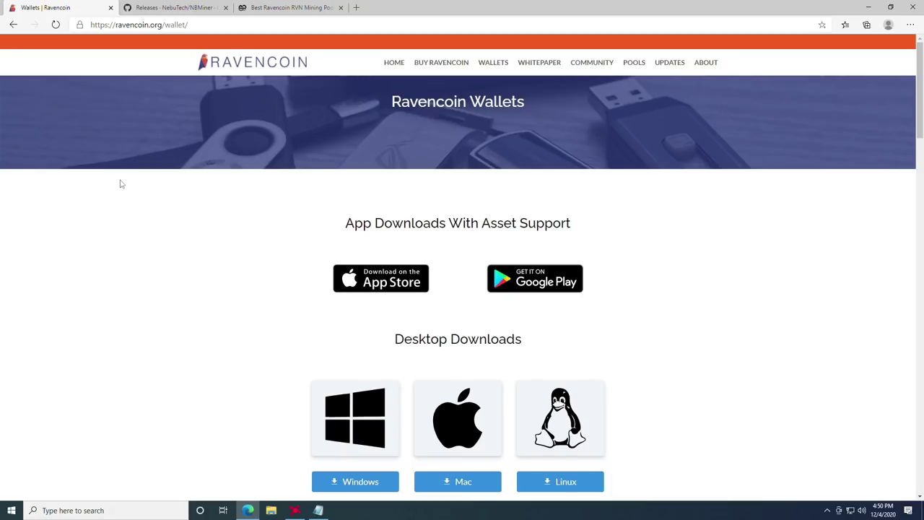
Step: Review the third-party wallet options listed on the Ravencoin wallets page, then return to the desktop downloads
scroll(347, 243, down, 7)
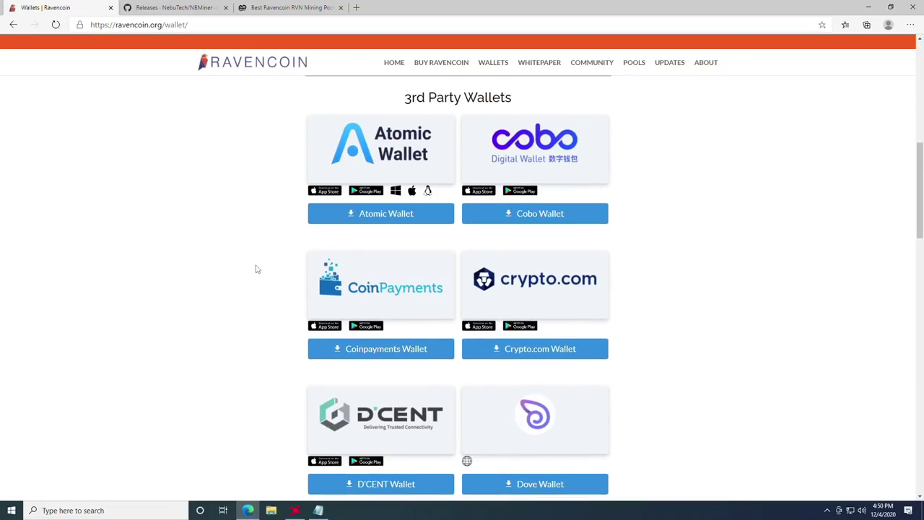
scroll(256, 269, down, 1)
scroll(256, 270, down, 10)
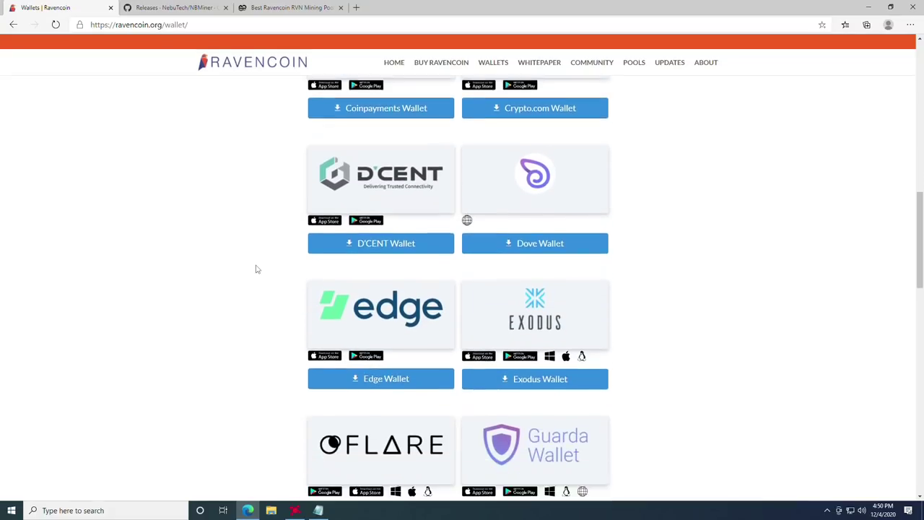
scroll(431, 328, down, 2)
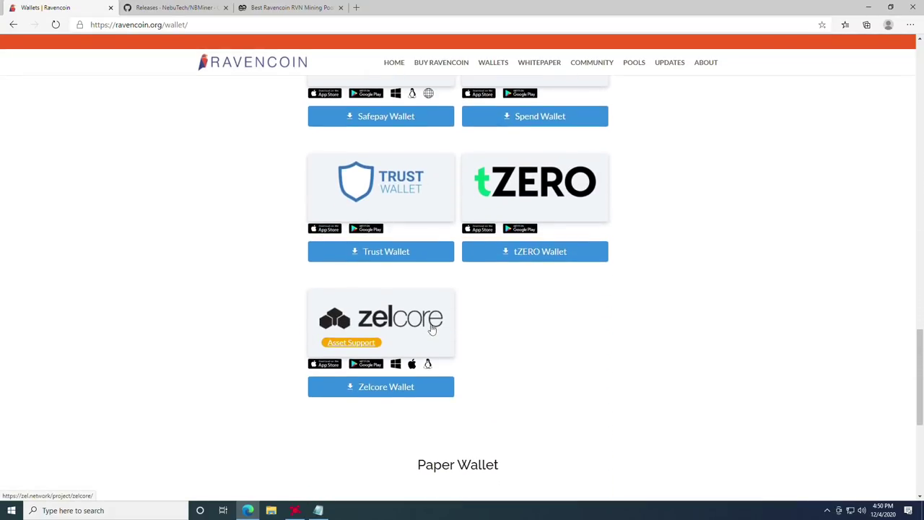
scroll(429, 326, up, 4)
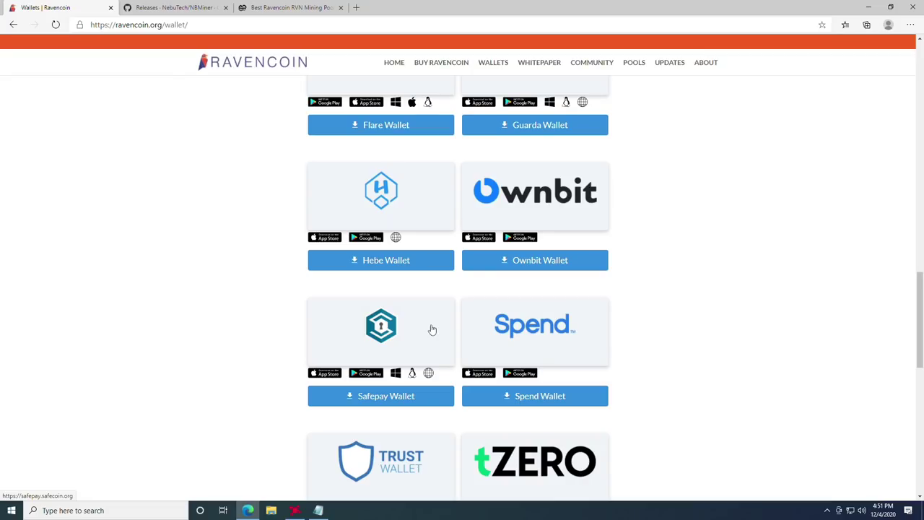
scroll(431, 329, up, 11)
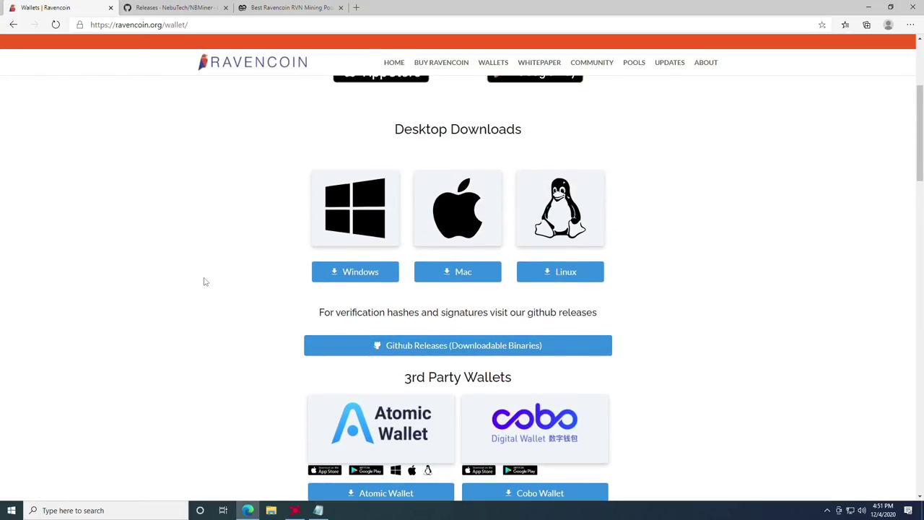
Step: Download the Windows desktop wallet installer and keep the file despite the browser's harm warning
click(352, 281)
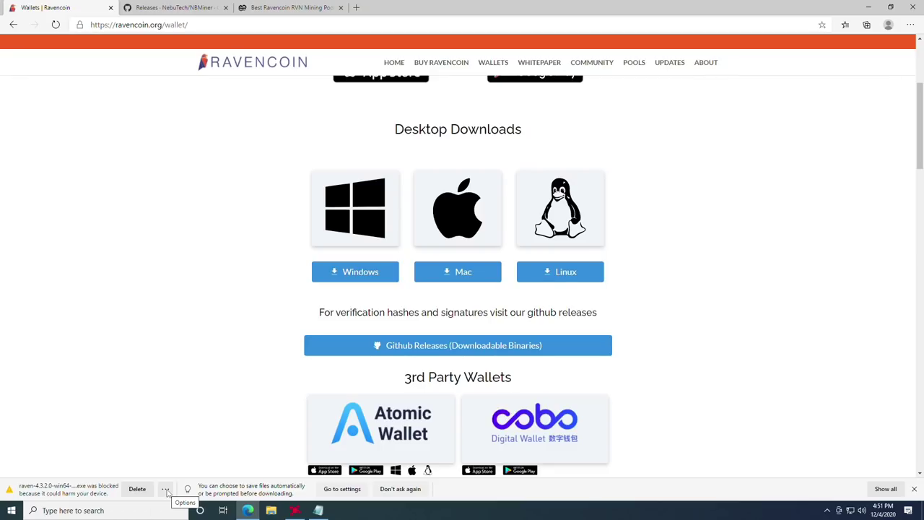
click(166, 490)
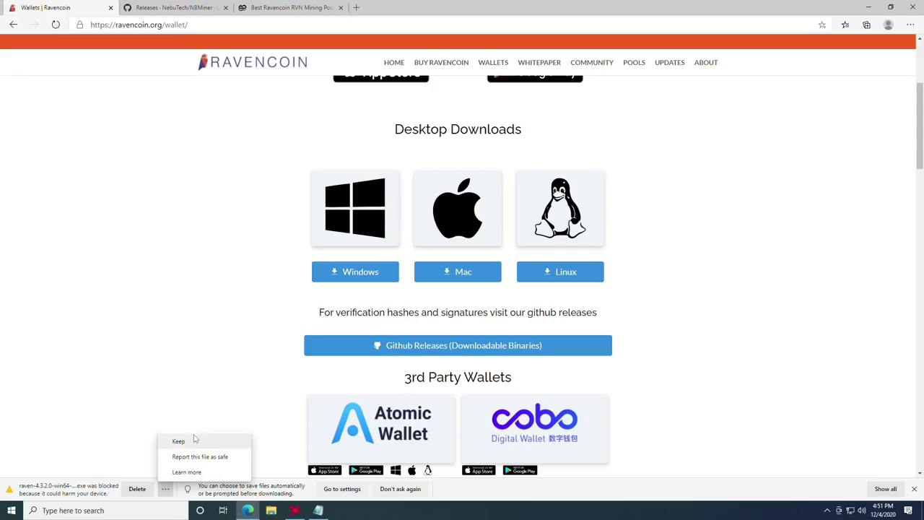
click(179, 442)
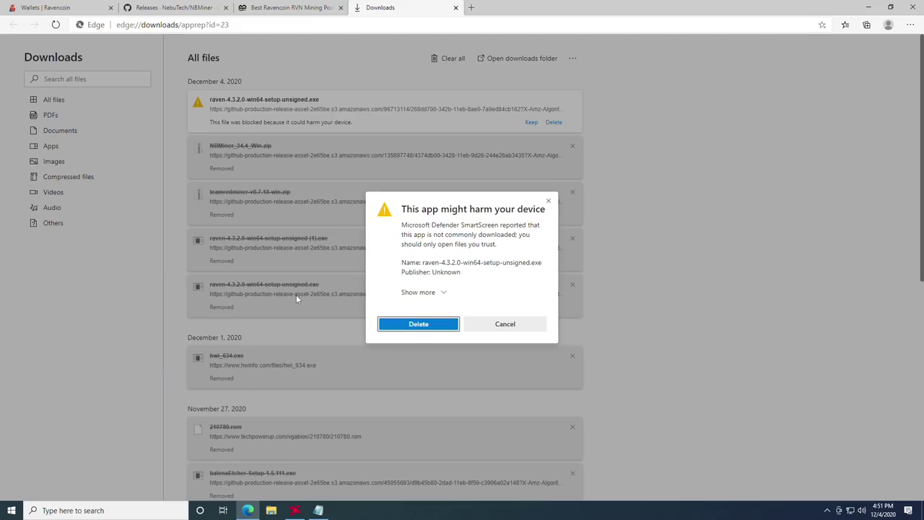
click(440, 293)
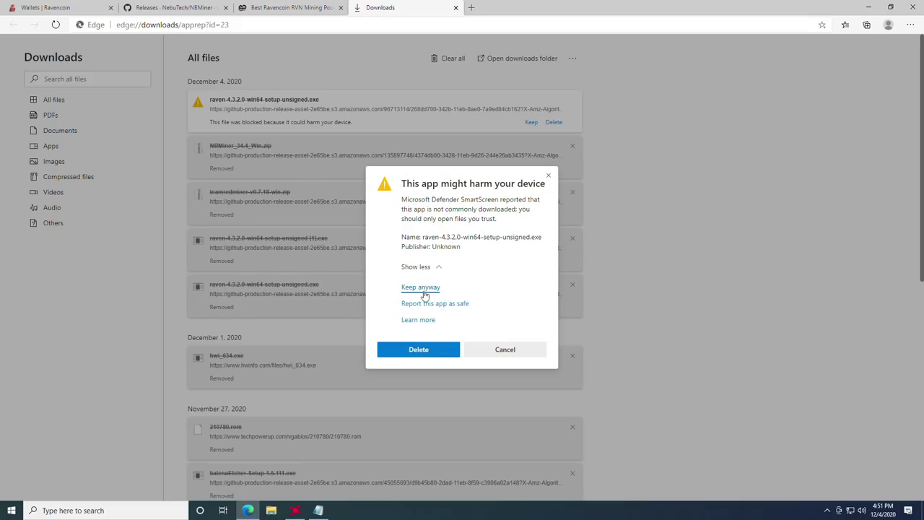
click(424, 289)
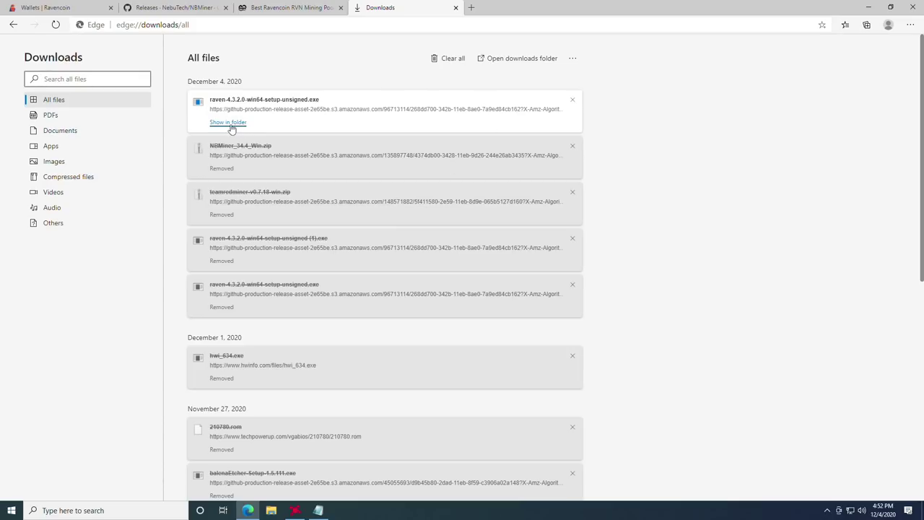
Step: Show raven-4.3.2.0-win64-setup-unsigned.exe in its folder and run it despite the Windows SmartScreen block
click(231, 128)
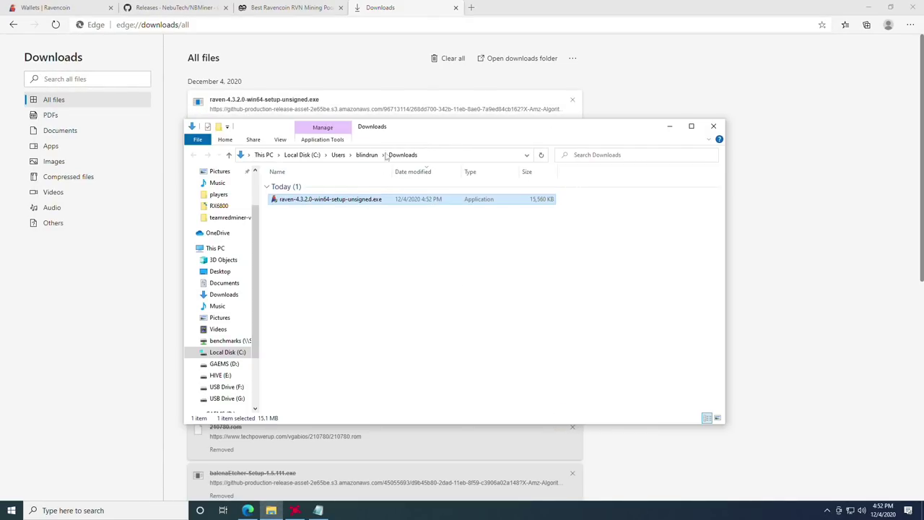
double_click(313, 204)
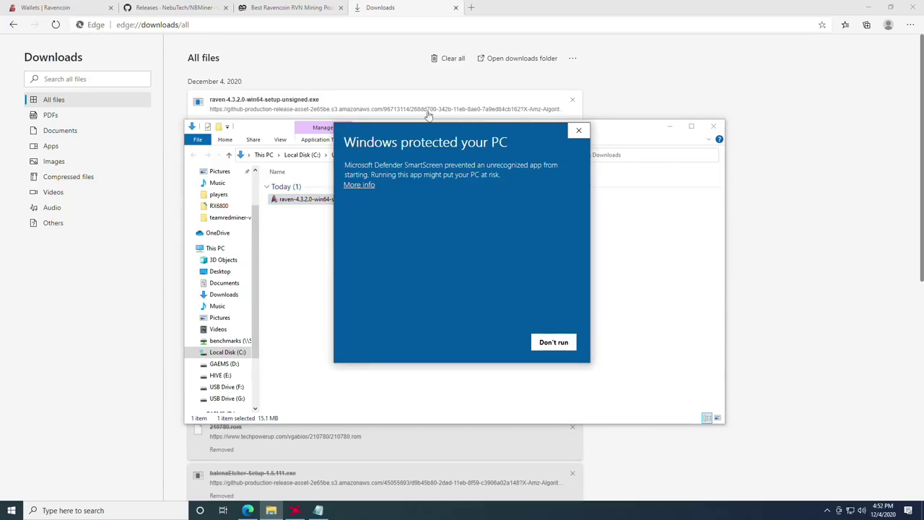
click(360, 187)
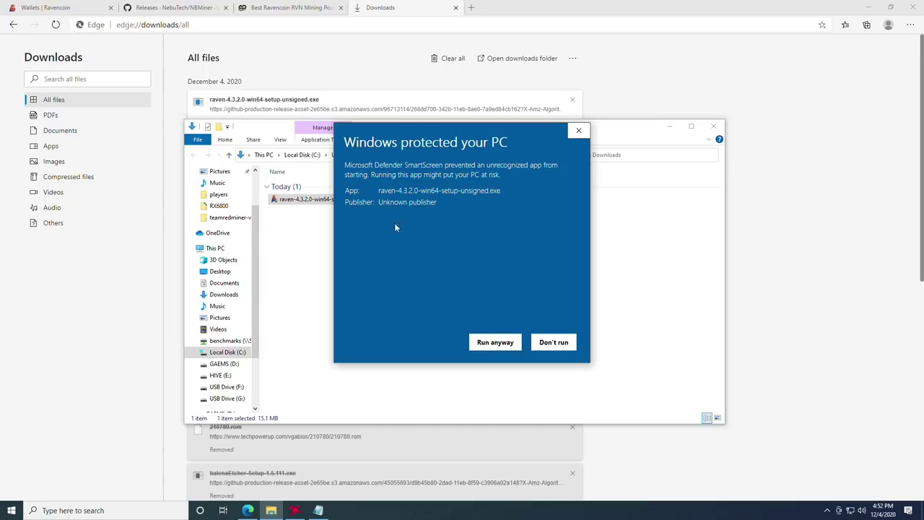
click(492, 343)
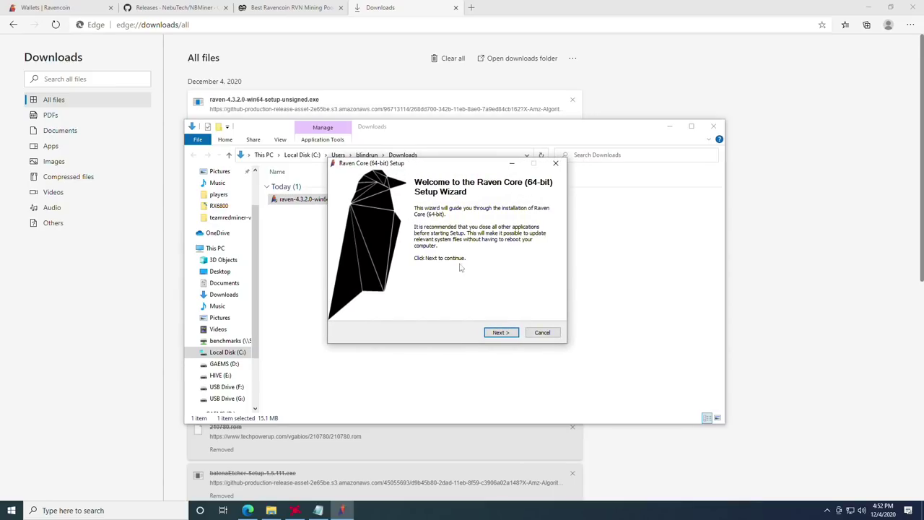
Step: Install Raven Core (64-bit) in C:\Program Files\Raven and launch the wallet, hiding its synchronization notice
click(501, 333)
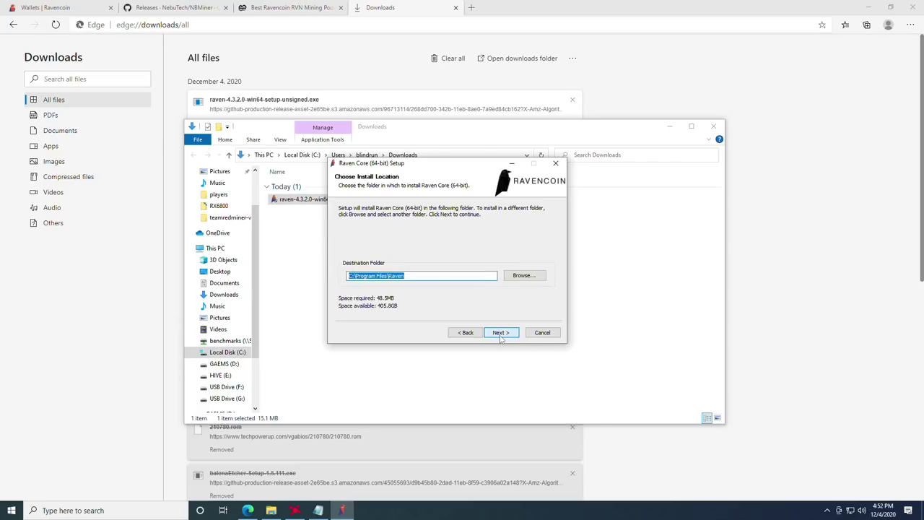
click(501, 333)
click(501, 334)
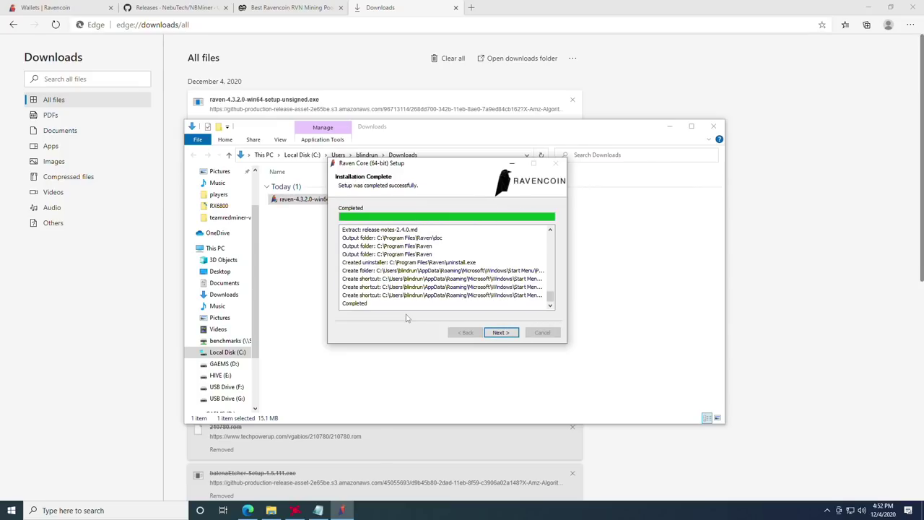
click(504, 333)
click(503, 332)
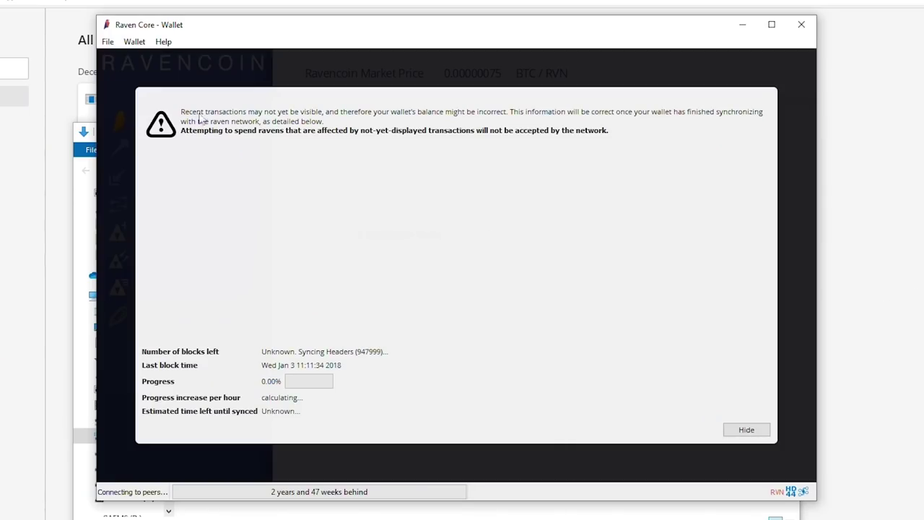
click(746, 447)
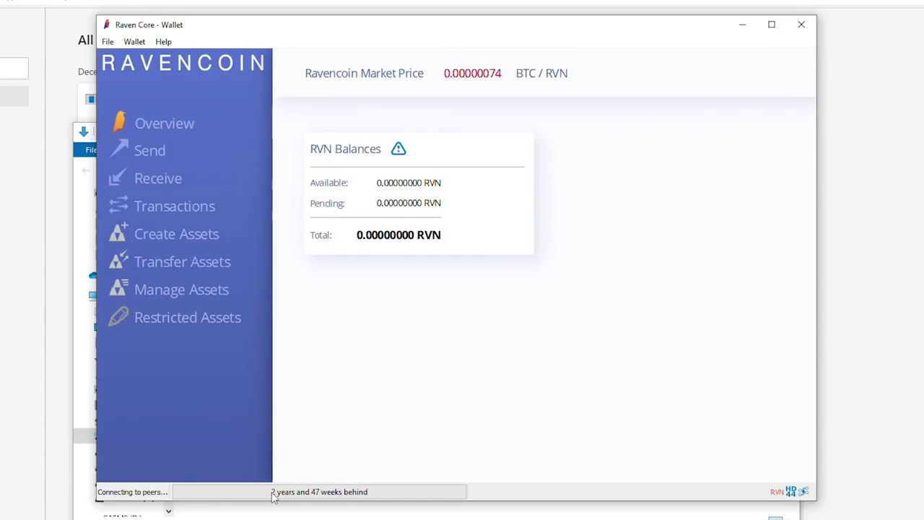
mouse_move(276, 497)
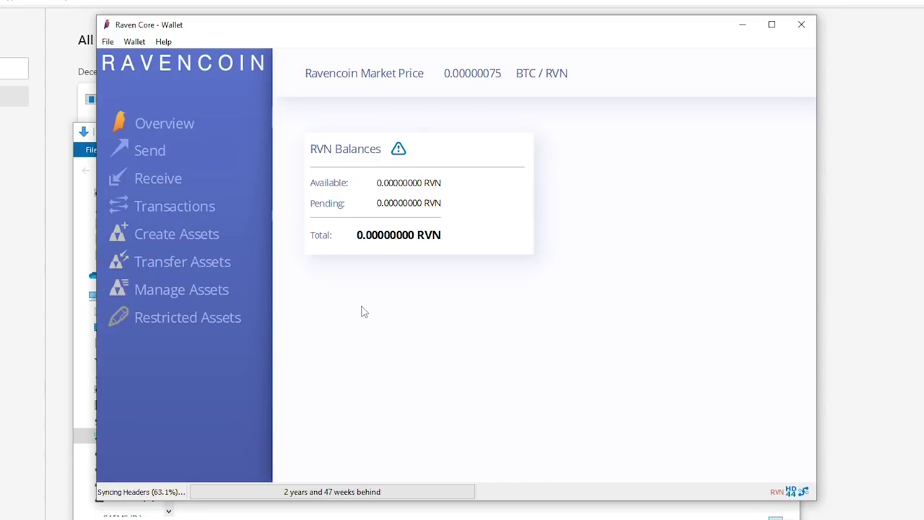
Step: Create a receive payment request labelled "mining" and copy its URI
click(152, 180)
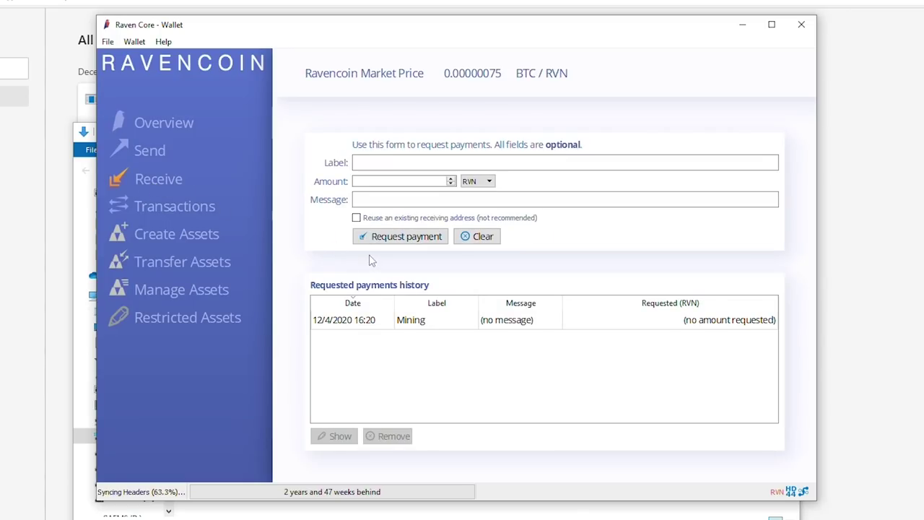
click(373, 163)
text(mining)
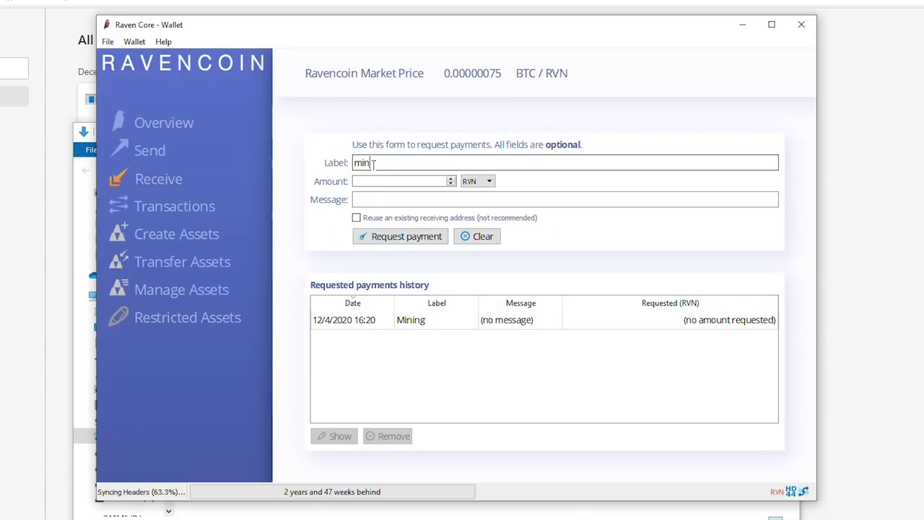
click(392, 242)
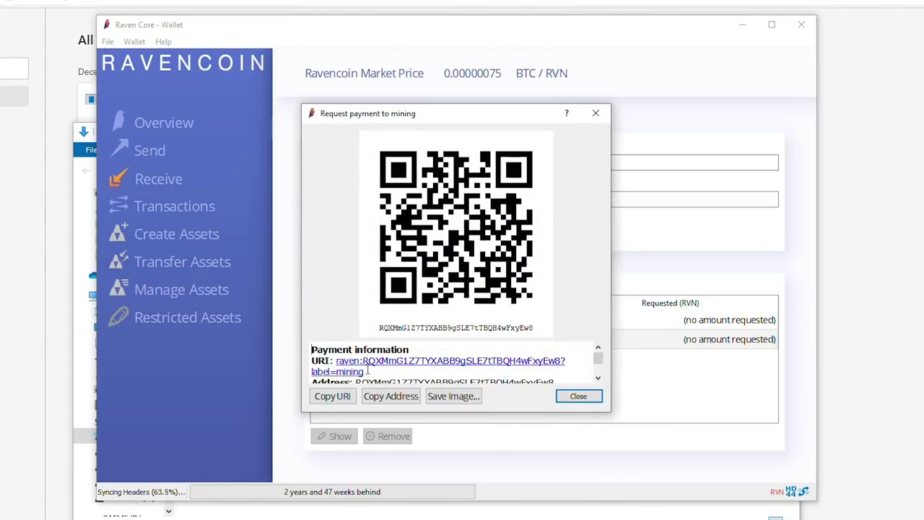
click(332, 396)
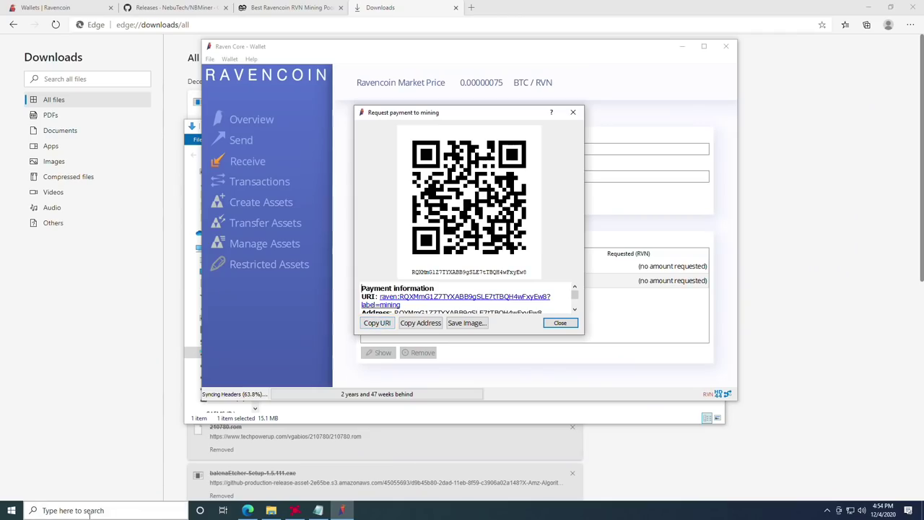
Step: Switch to the open Notepad note and replace its wallet address with the copied payment URI
click(90, 510)
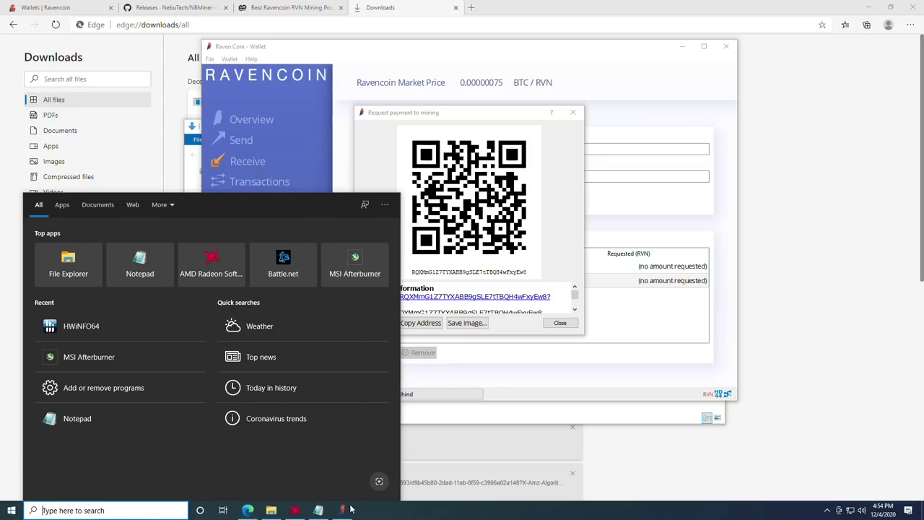
click(318, 511)
drag(316, 103, 144, 102)
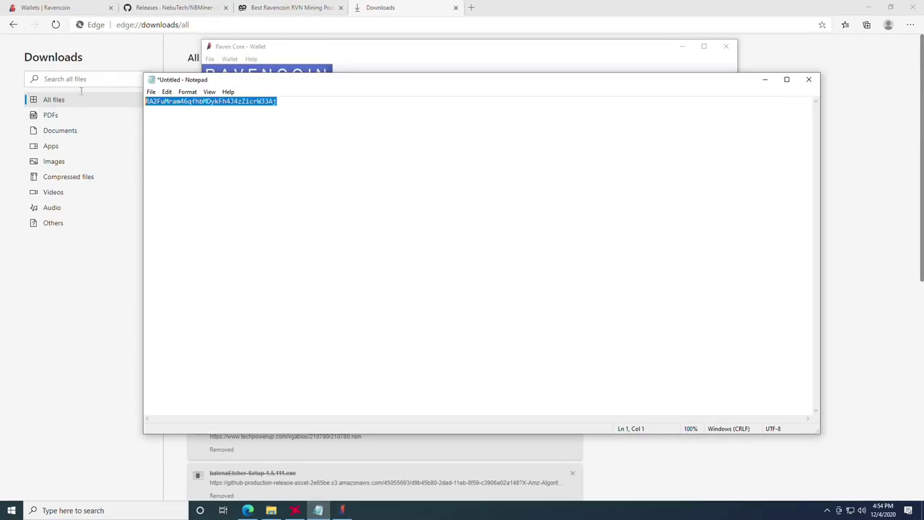
key(ctrl+v)
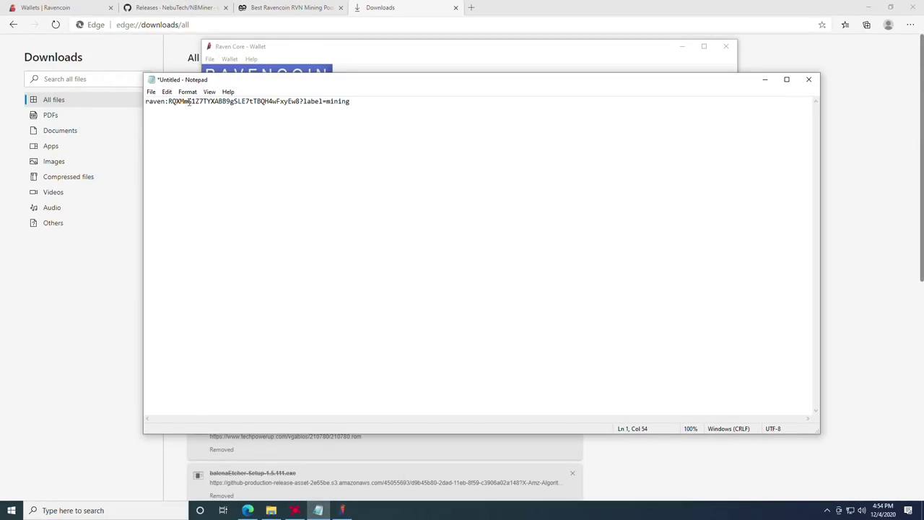
Step: Trim the pasted URI to the bare wallet address by removing the "raven:" prefix and the "?label=mining" suffix
drag(169, 102, 106, 97)
key(BackSpace)
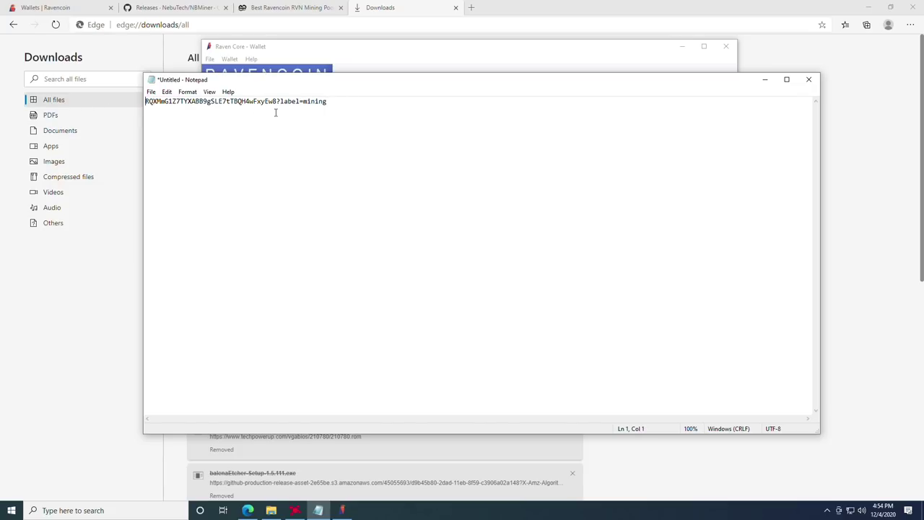
drag(348, 107, 276, 103)
key(BackSpace)
drag(282, 103, 85, 99)
click(402, 142)
Step: Minimize Notepad and the wallet, closing the payment request dialog and the Downloads folder window
click(765, 79)
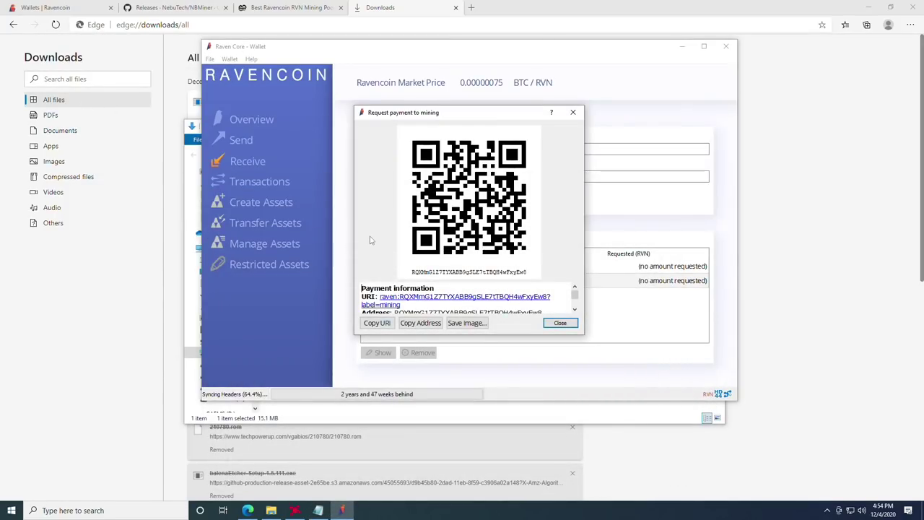
click(573, 112)
click(682, 47)
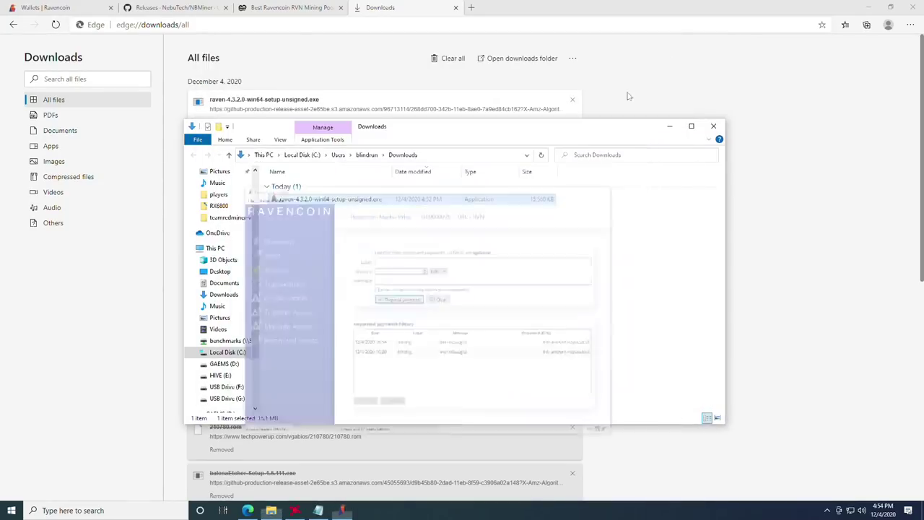
click(714, 126)
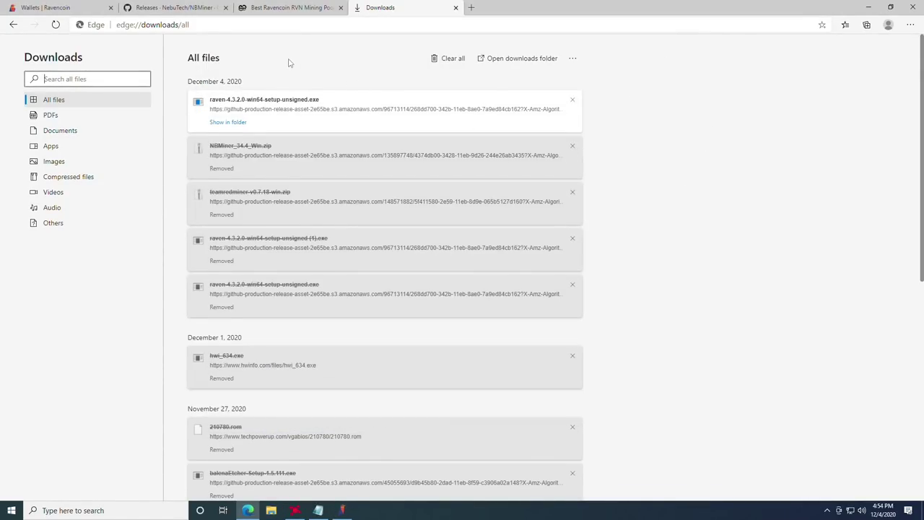
Step: Download NBMiner_34.4_Win.zip from the NBMiner v34.4 release on GitHub and show it in its folder
click(149, 8)
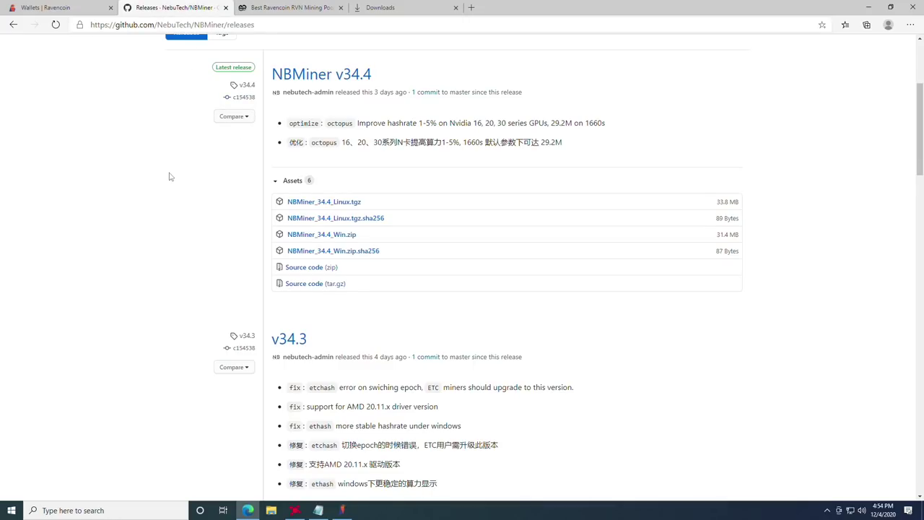
scroll(171, 176, up, 1)
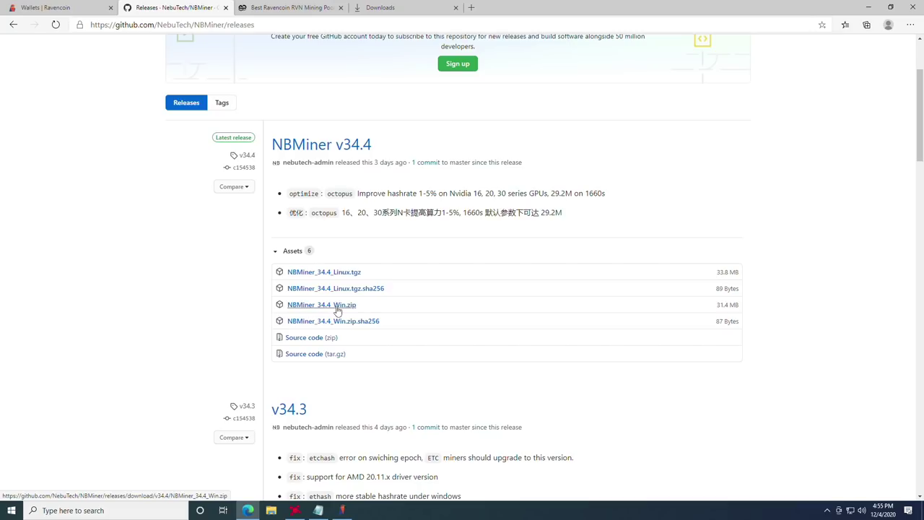
click(336, 309)
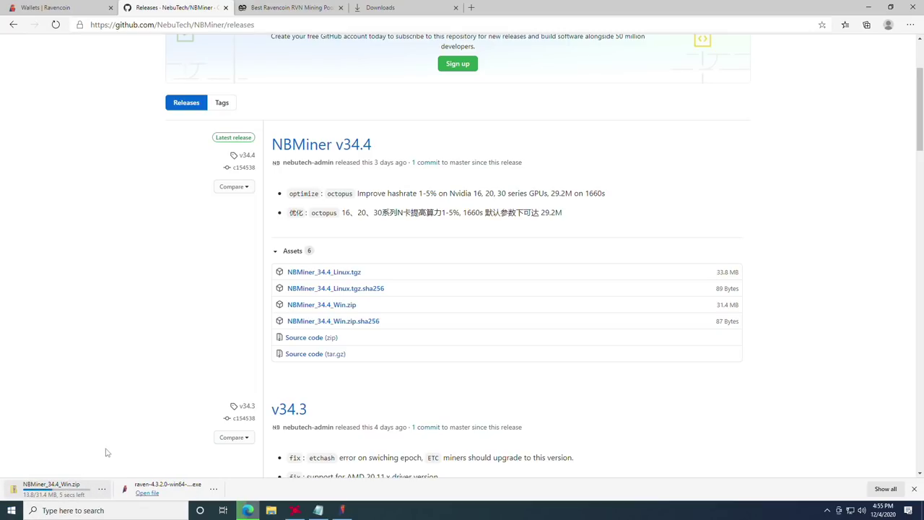
click(102, 490)
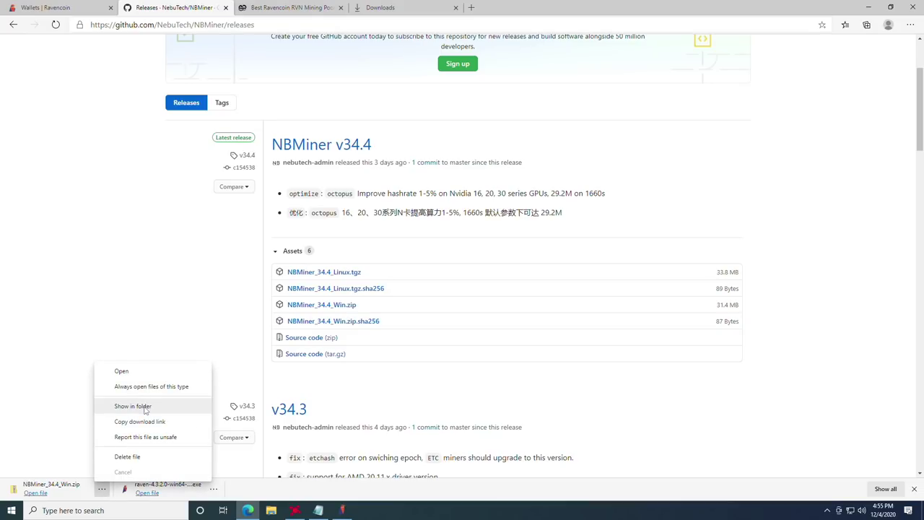
click(132, 406)
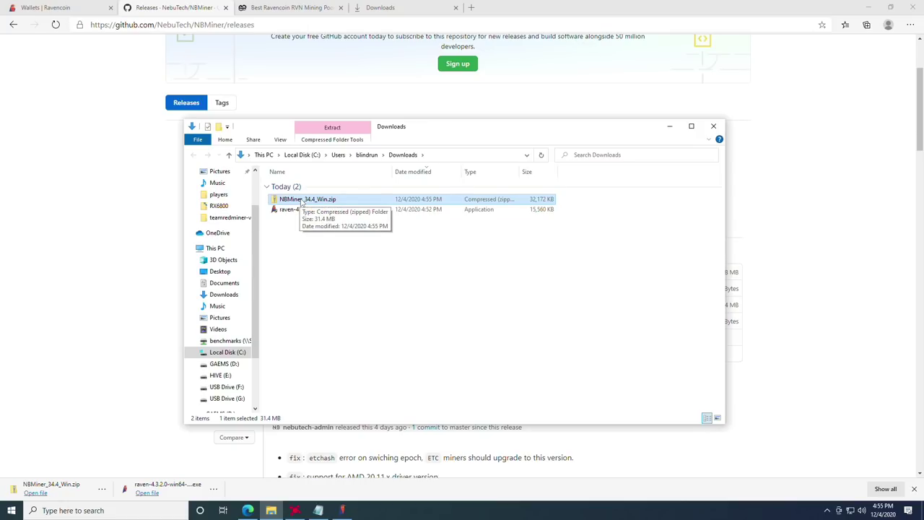
Step: Extract NBMiner_34.4_Win.zip to the suggested Downloads folder and open the extracted NBMiner_Win folder
right_click(302, 203)
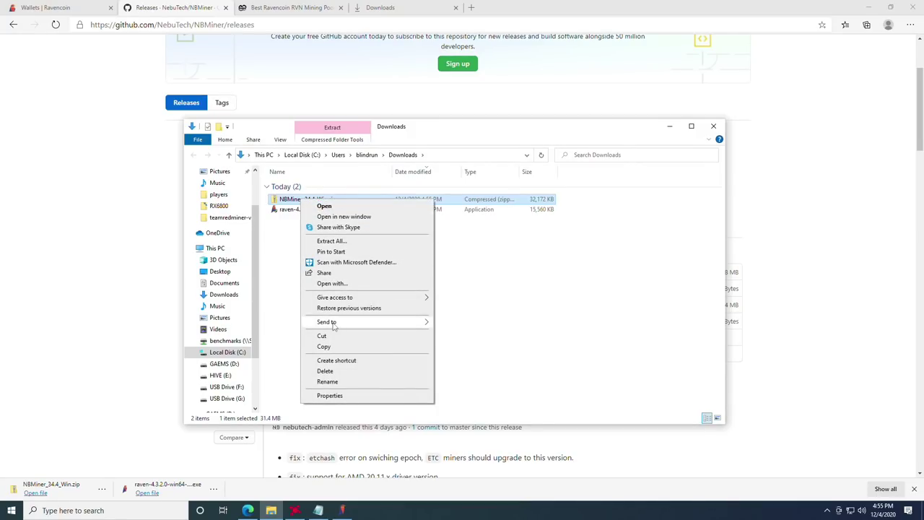
click(332, 241)
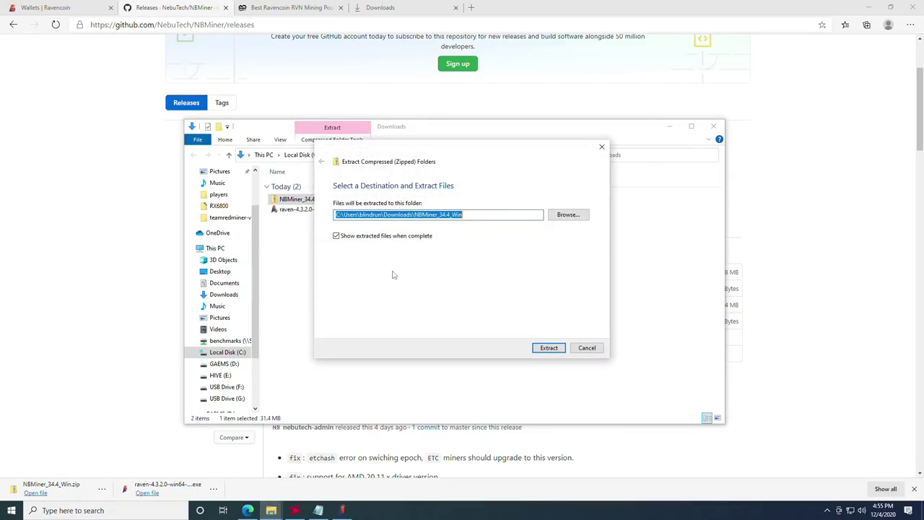
click(548, 349)
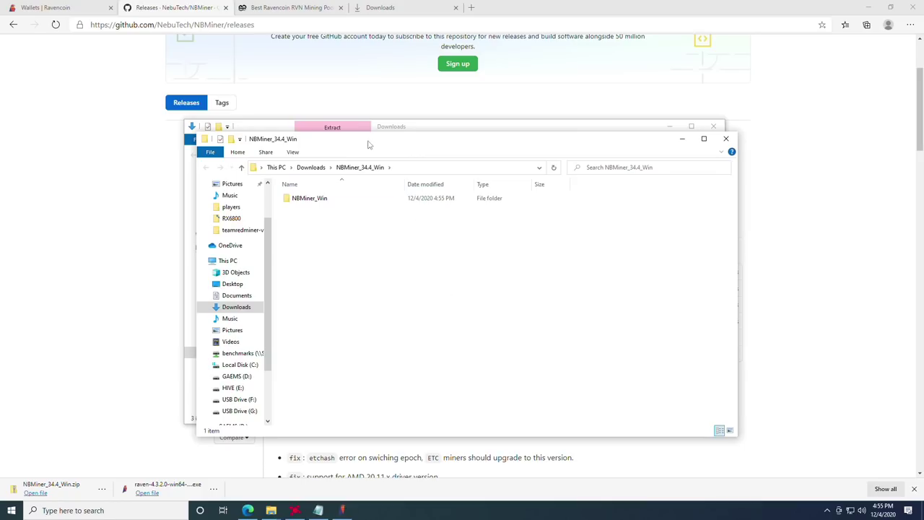
drag(365, 141, 370, 140)
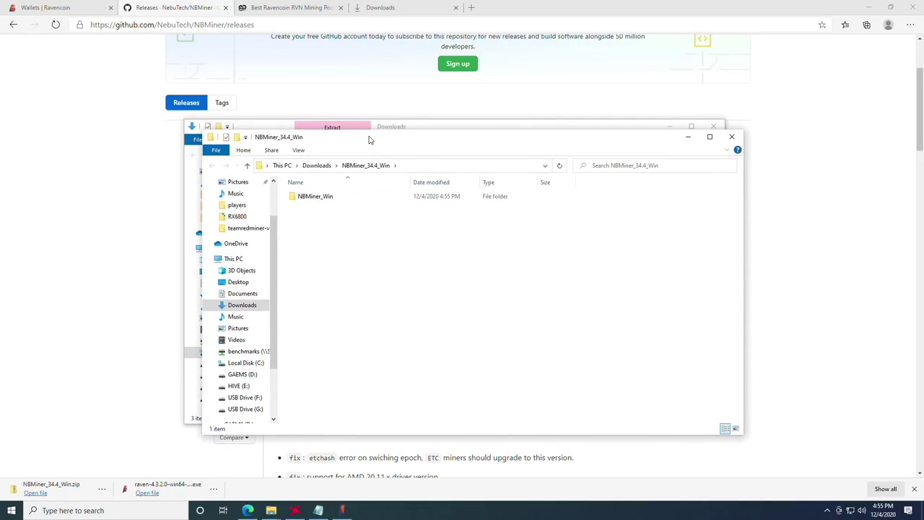
double_click(328, 201)
scroll(359, 309, down, 3)
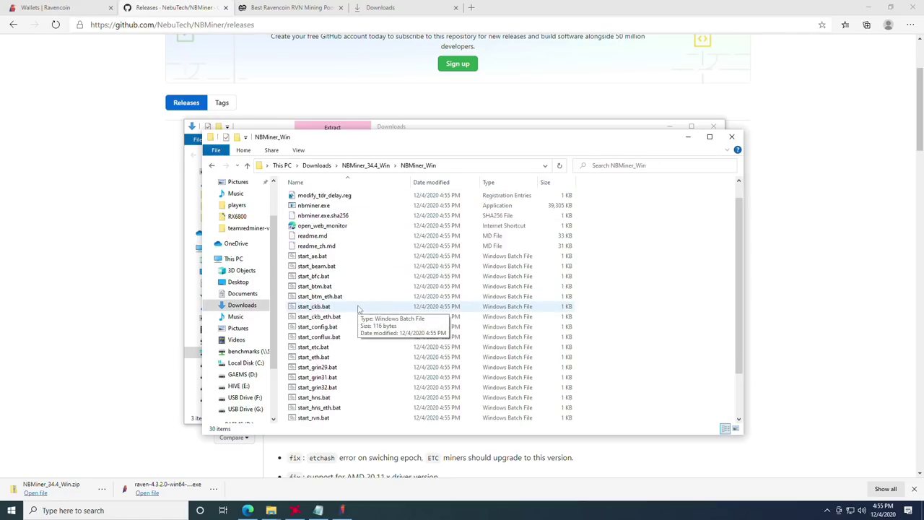
click(325, 368)
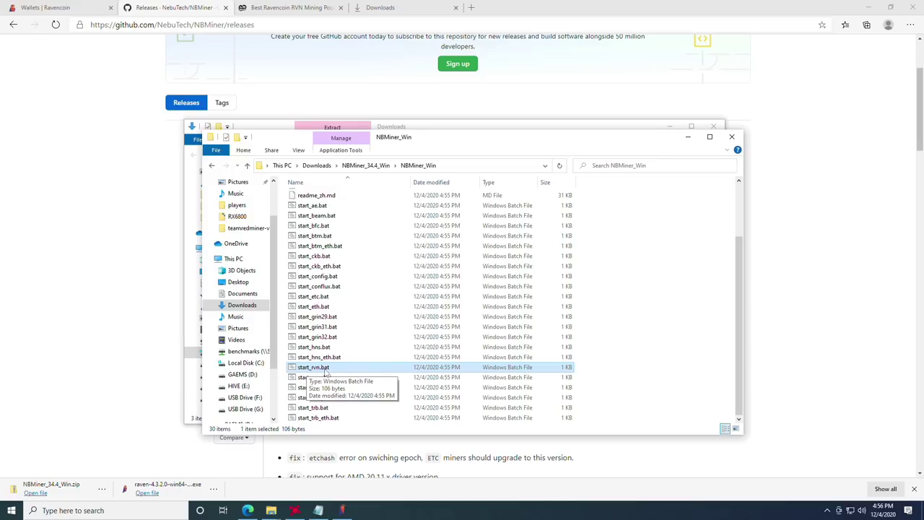
click(299, 371)
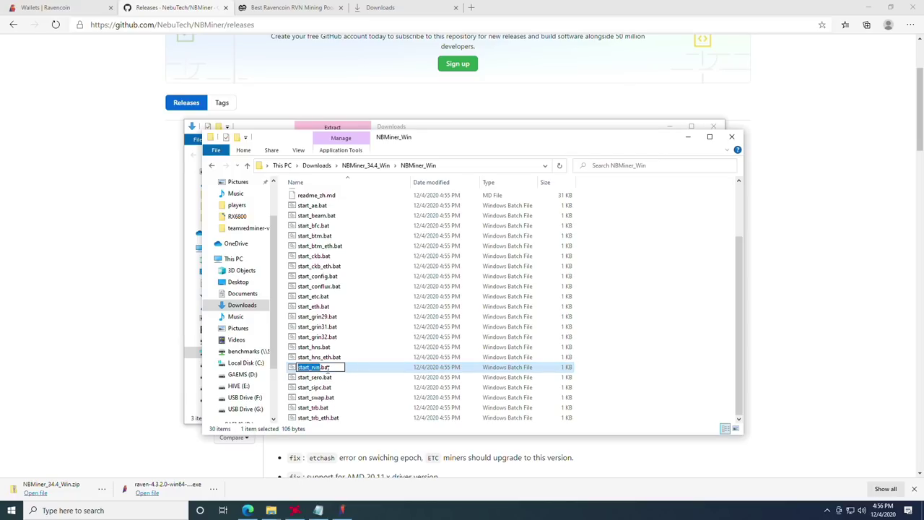
key(Return)
click(354, 348)
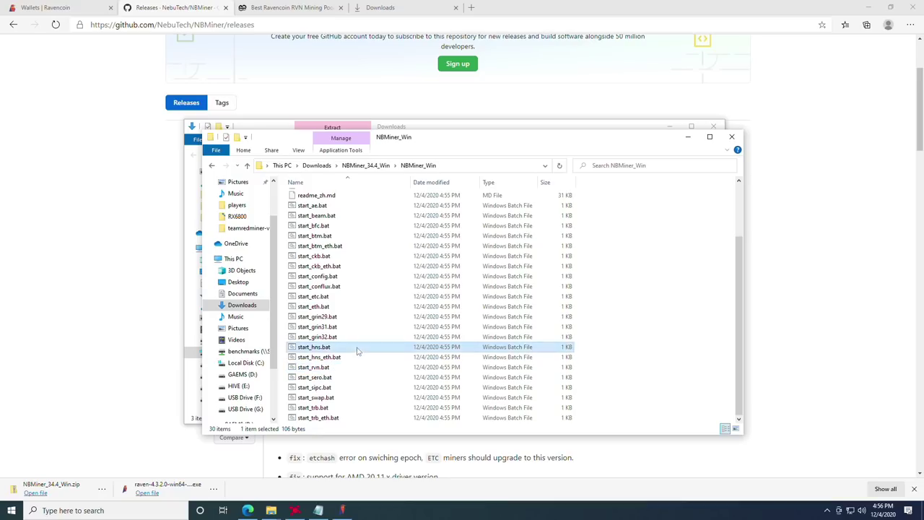
click(303, 369)
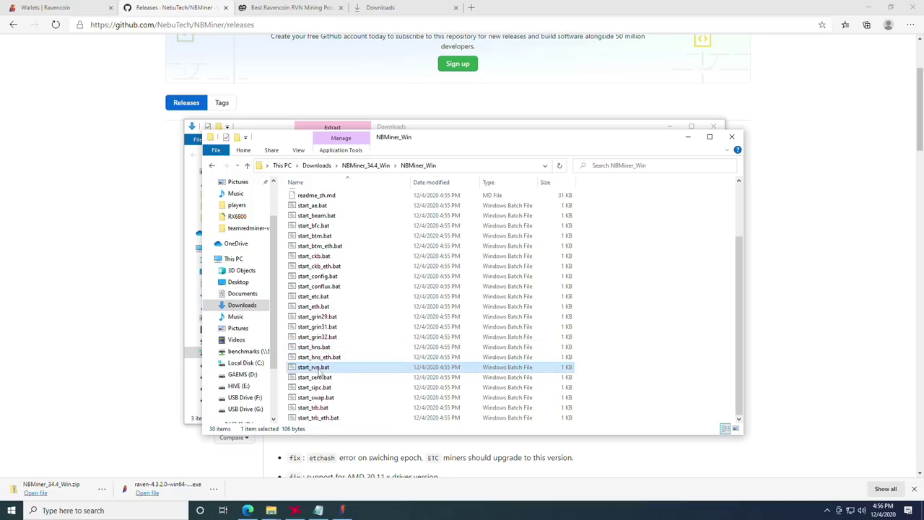
Step: Check the advanced view settings in File Explorer Options for hiding extensions of known file types, and close the dialog
click(123, 510)
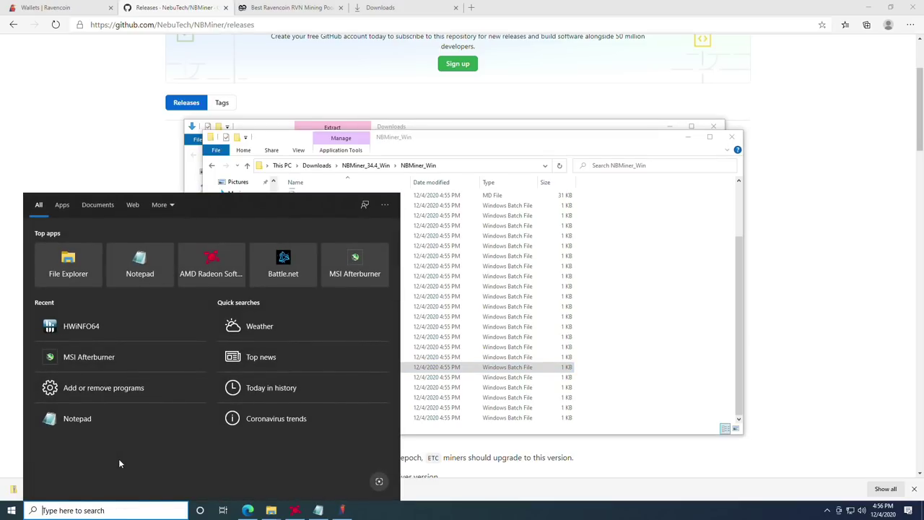
text(file)
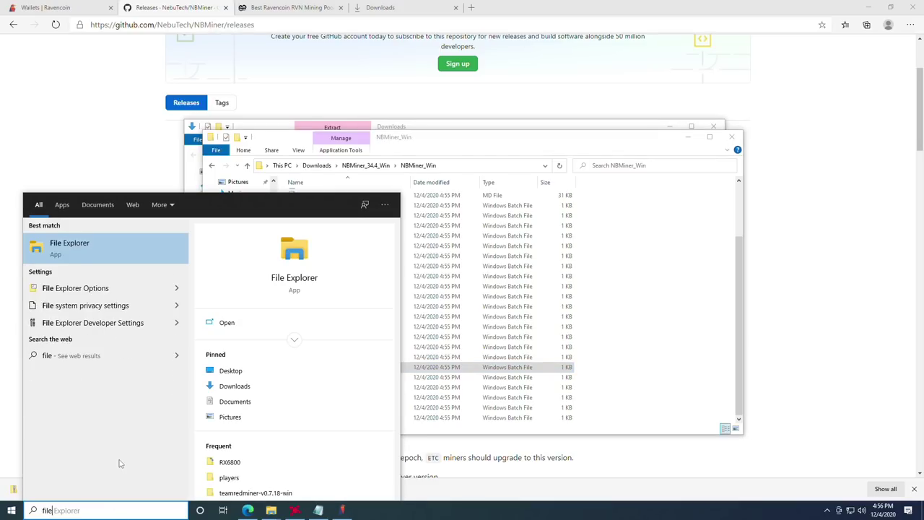
click(75, 288)
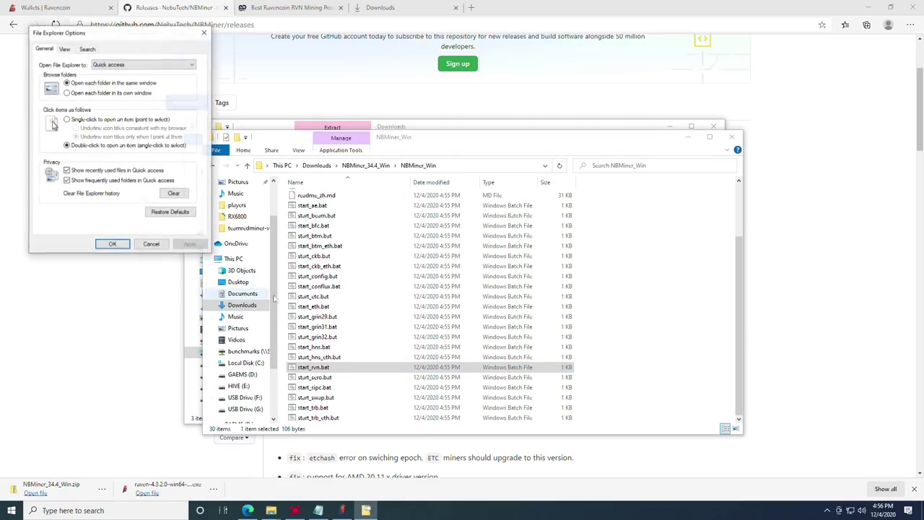
drag(94, 36, 296, 97)
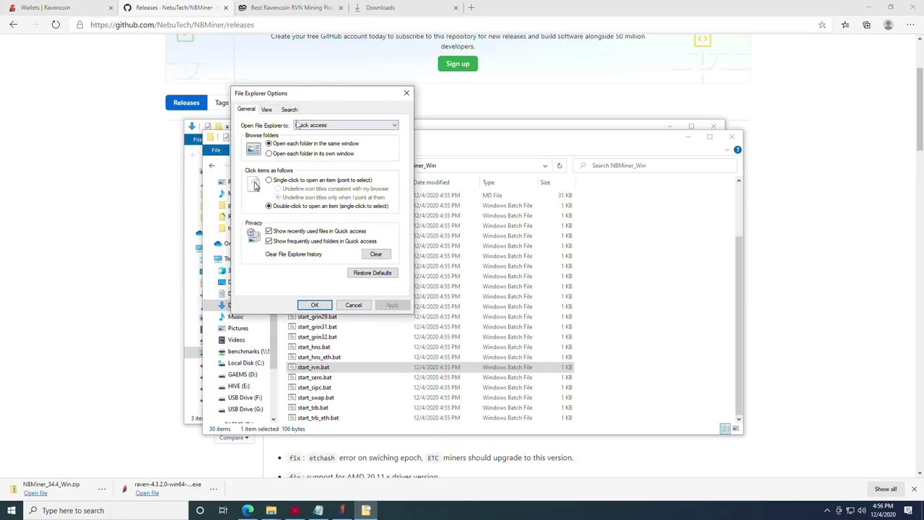
click(267, 110)
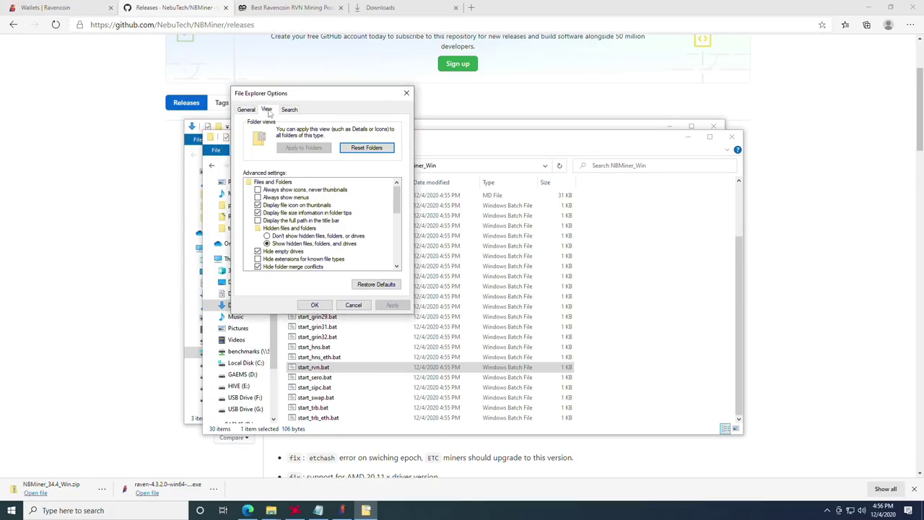
scroll(308, 232, down, 1)
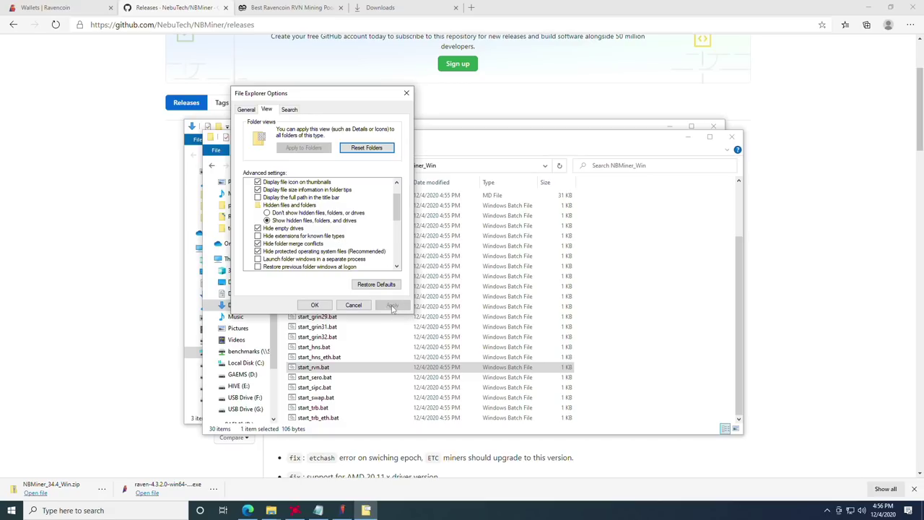
click(315, 304)
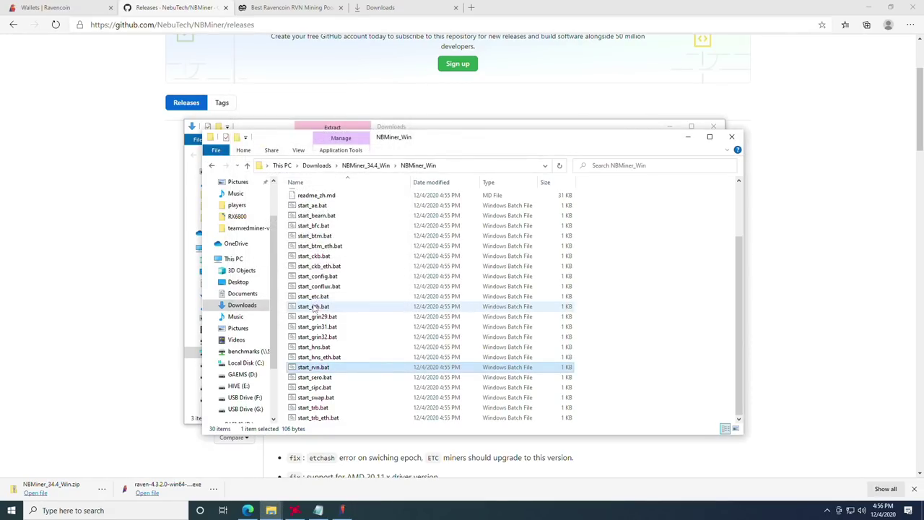
click(345, 372)
click(341, 368)
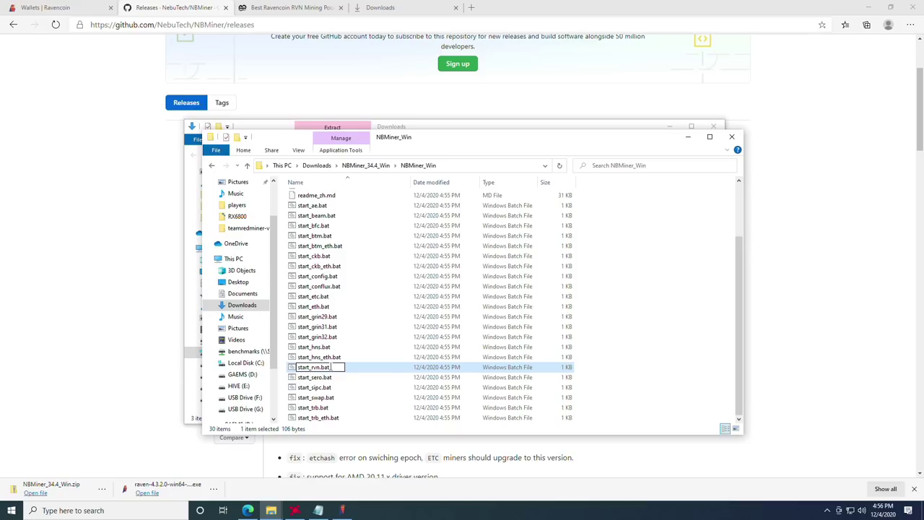
click(367, 372)
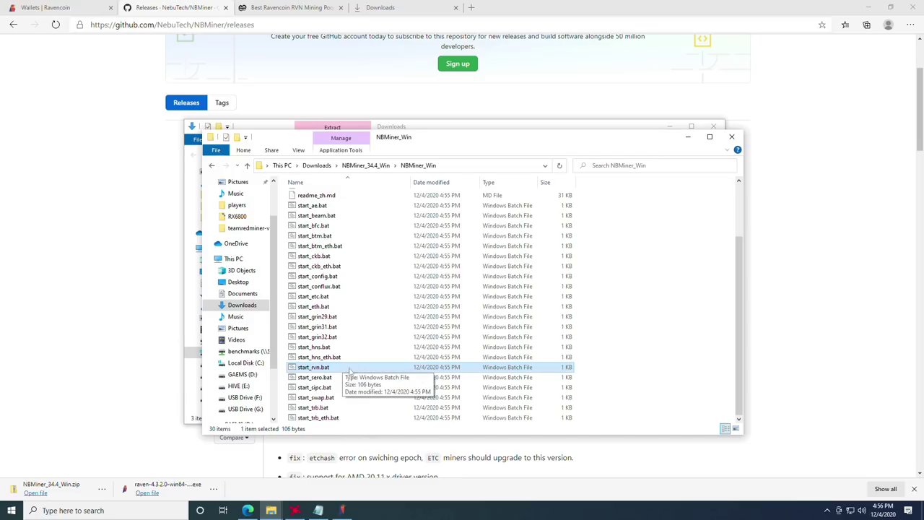
Step: Open start_rvn.bat for editing in Notepad, allowing it past the SmartScreen warning
right_click(325, 371)
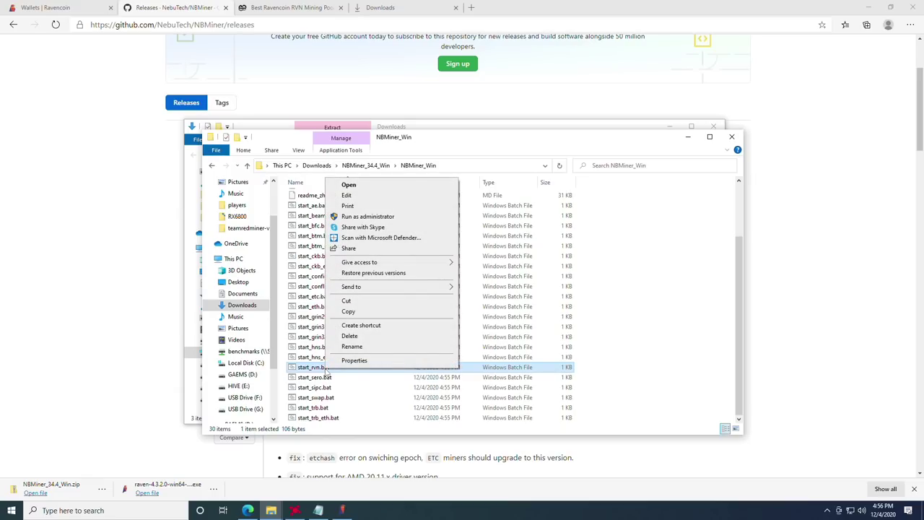
click(350, 195)
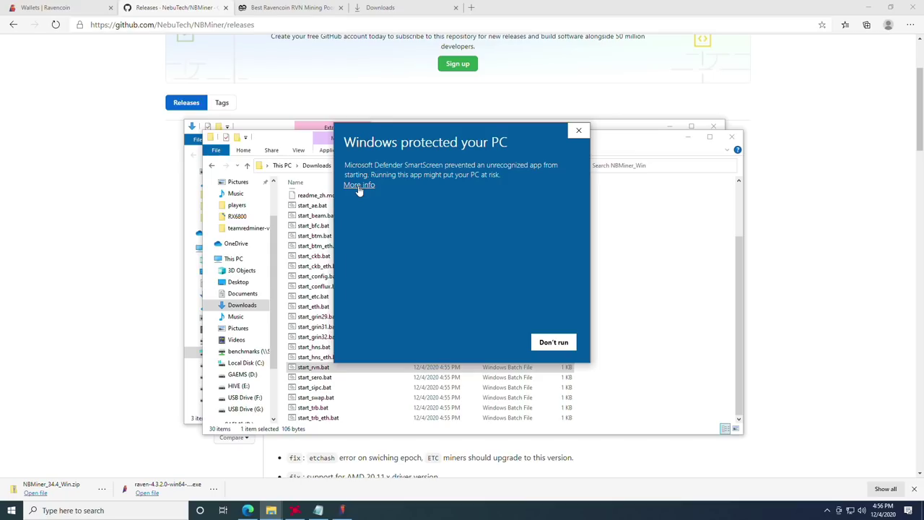
click(358, 186)
click(495, 342)
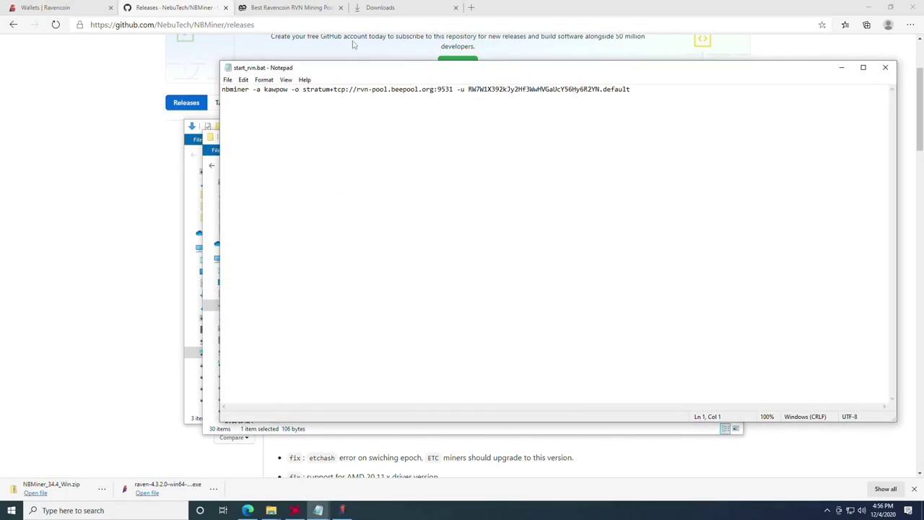
drag(351, 68, 295, 78)
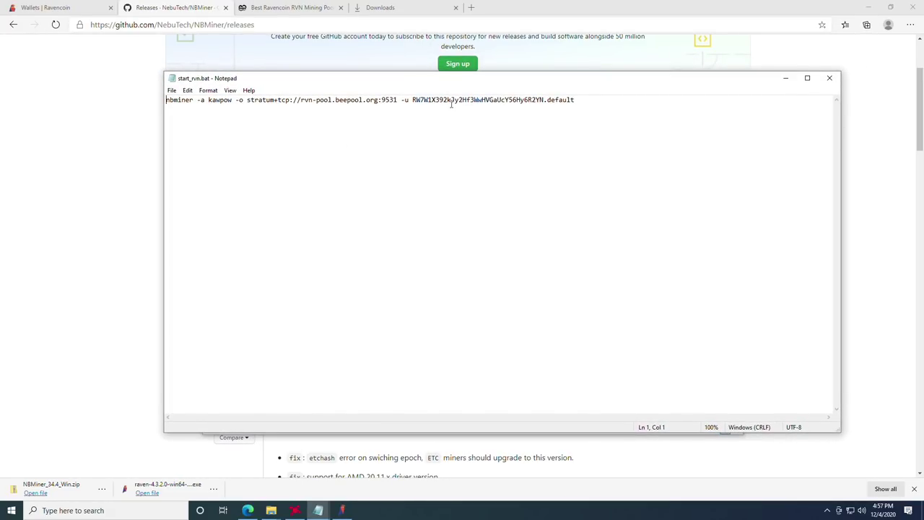
Step: Copy the wallet address from the untitled Notepad note and minimize that note
drag(413, 101, 545, 102)
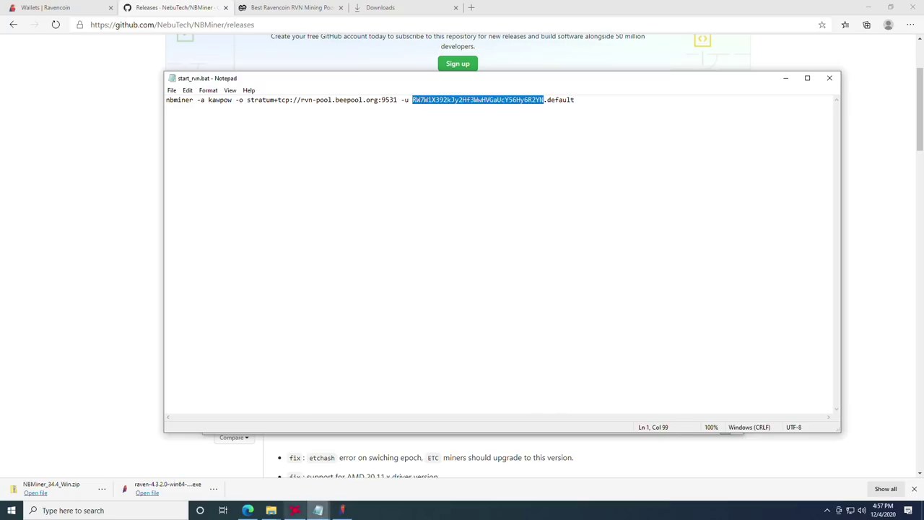
click(319, 511)
click(262, 467)
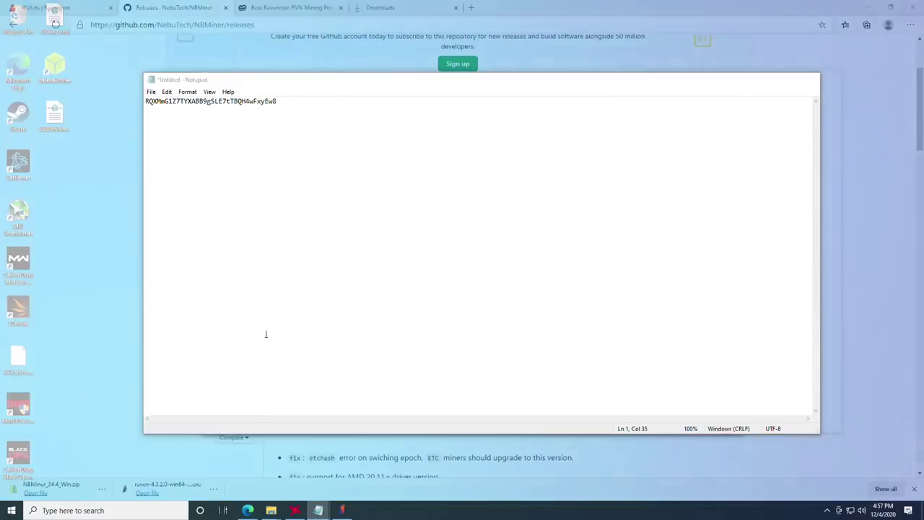
drag(294, 101, 144, 101)
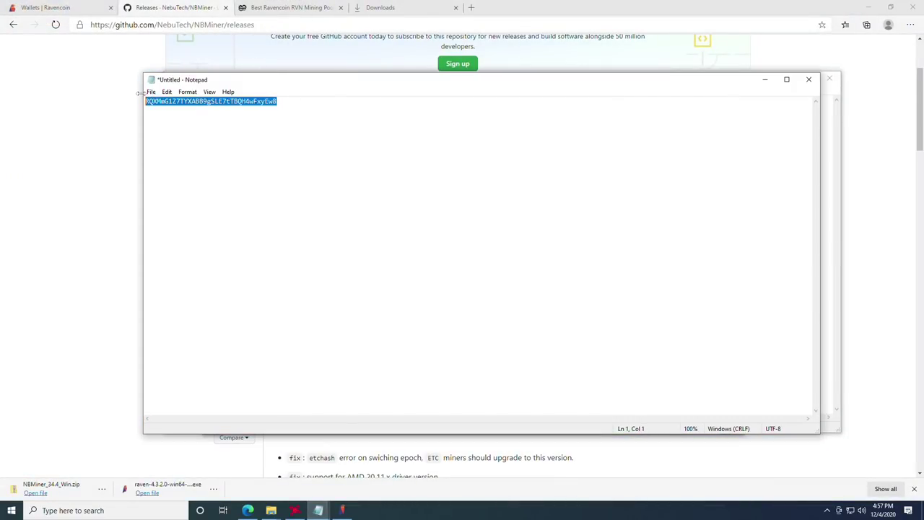
right_click(271, 105)
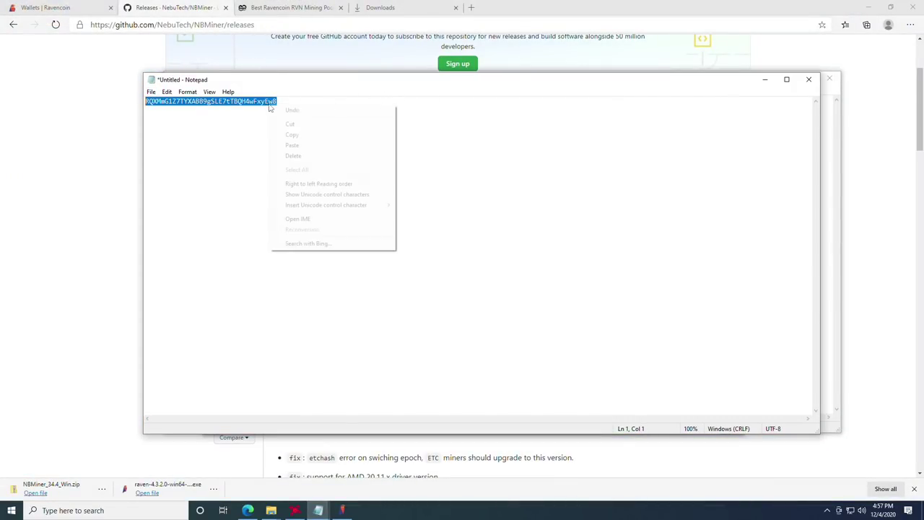
click(299, 134)
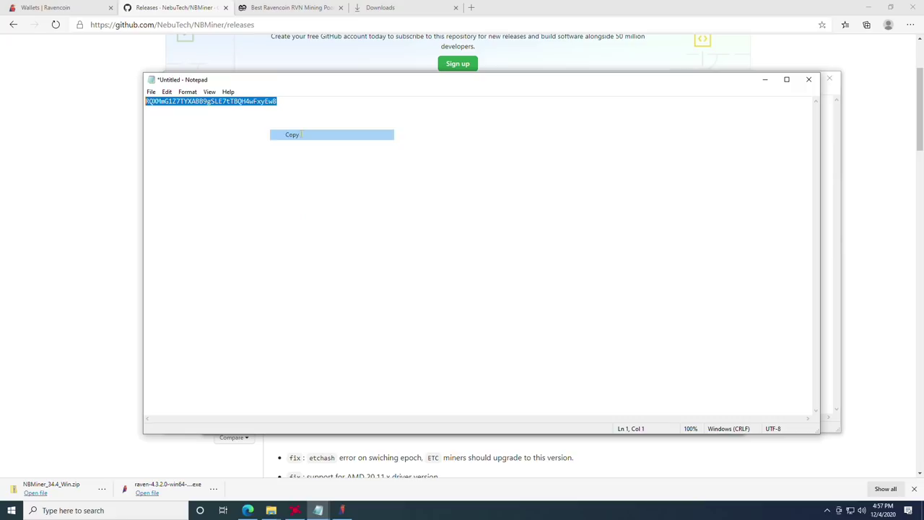
click(764, 80)
Step: Replace the sample wallet address after -u in start_rvn.bat with the copied wallet address, keeping the ".default" suffix
click(457, 99)
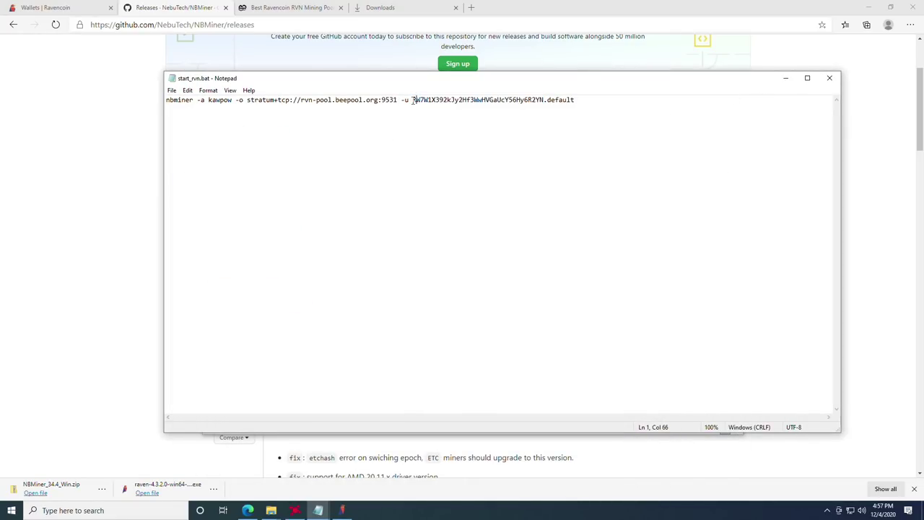
drag(413, 100, 543, 105)
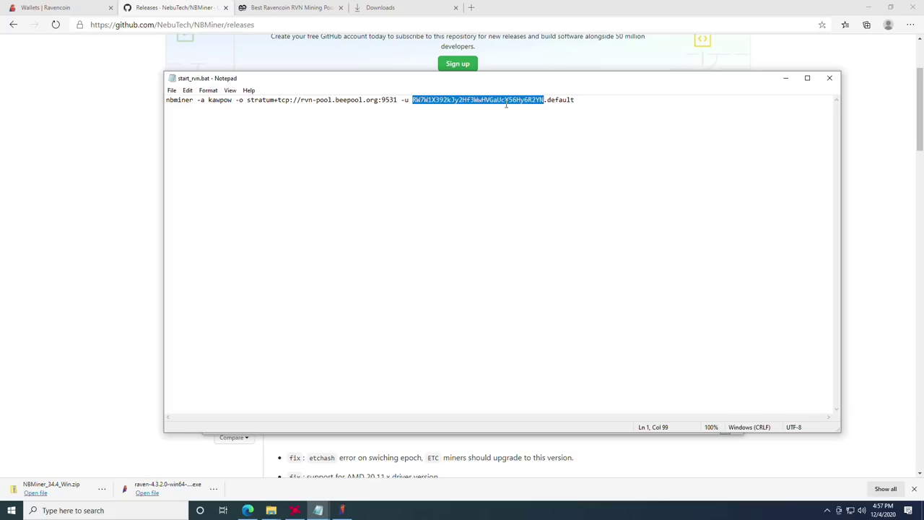
right_click(470, 100)
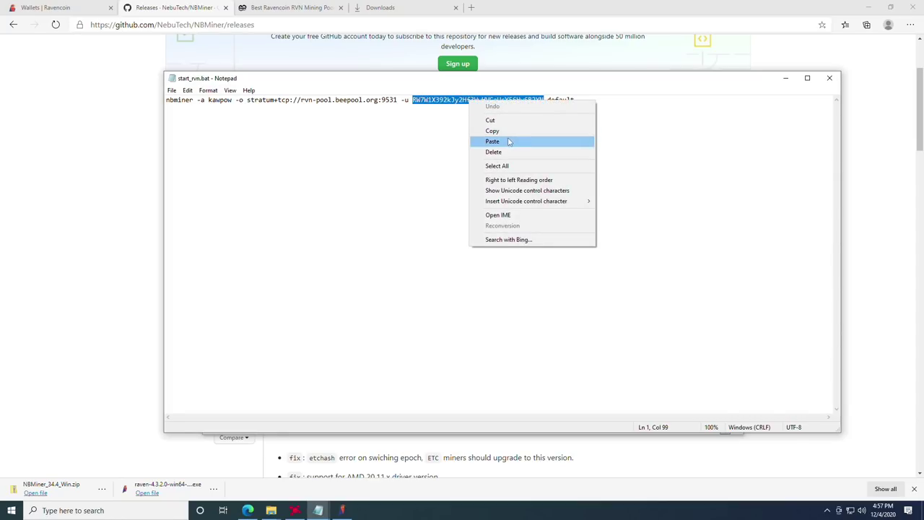
click(509, 142)
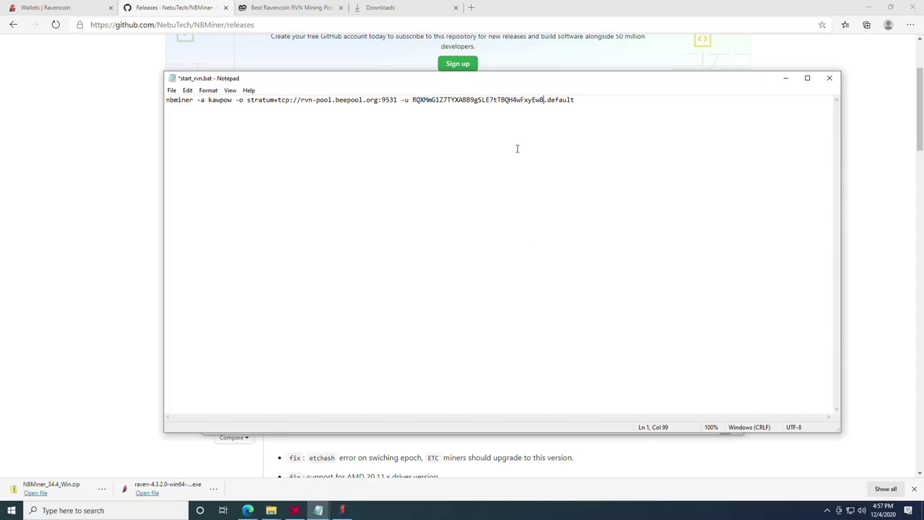
Step: Change the worker name after the wallet address in start_rvn.bat to rx6800
click(578, 100)
drag(578, 100, 547, 100)
text(rx6800)
Step: Copy the USA server address us-rvn.2miners.com:6060 from the 2Miners Ravencoin page and return to start_rvn.bat in Notepad
click(333, 101)
drag(249, 100, 380, 100)
click(364, 100)
click(287, 7)
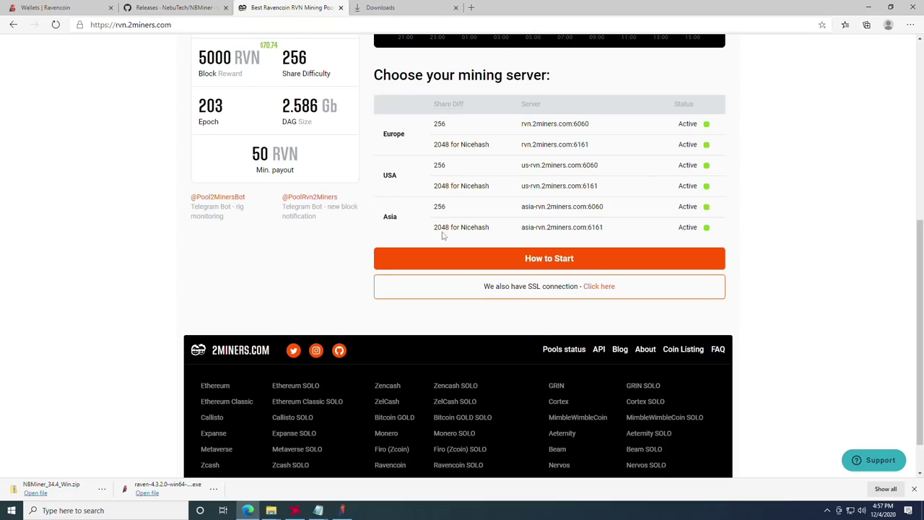
scroll(453, 231, up, 1)
scroll(455, 242, up, 1)
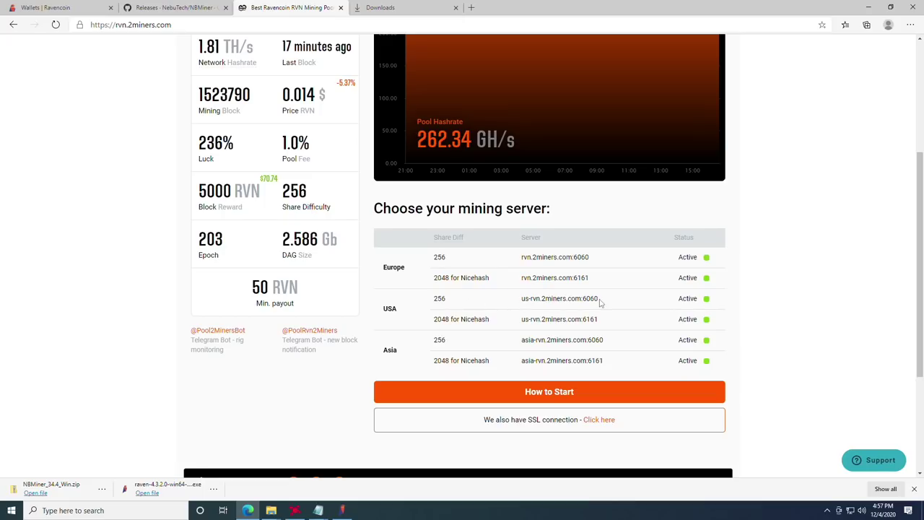
drag(599, 302, 519, 301)
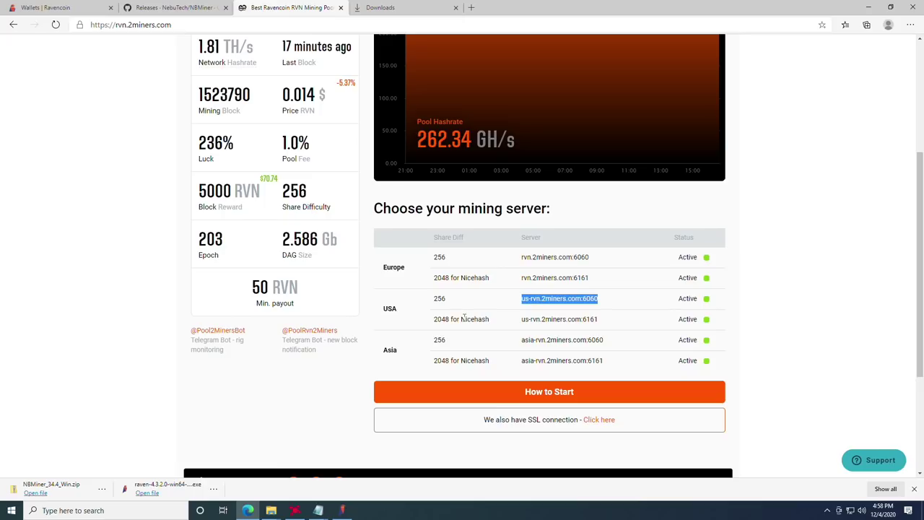
mouse_move(319, 510)
click(358, 469)
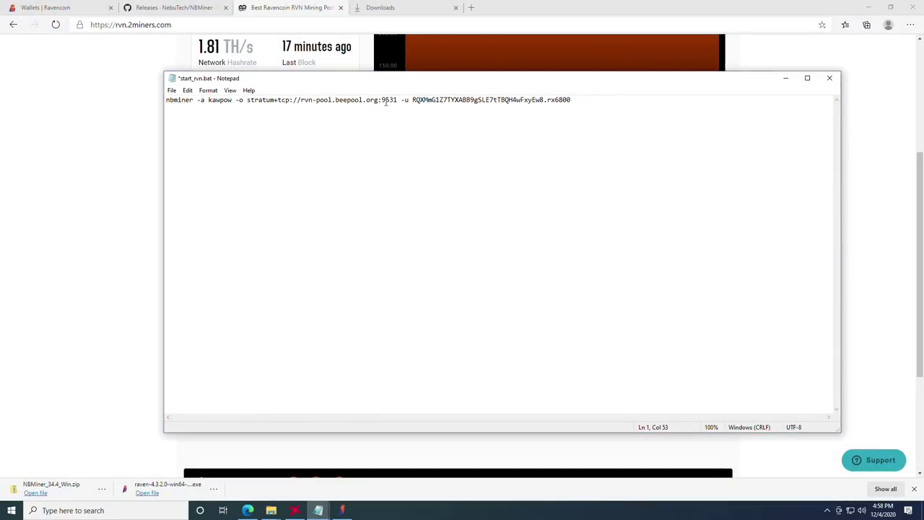
Step: Try replacing the existing stratum+tcp pool address in start_rvn.bat with us-rvn.2miners.com:6060, and undo the replacement
drag(397, 100, 247, 100)
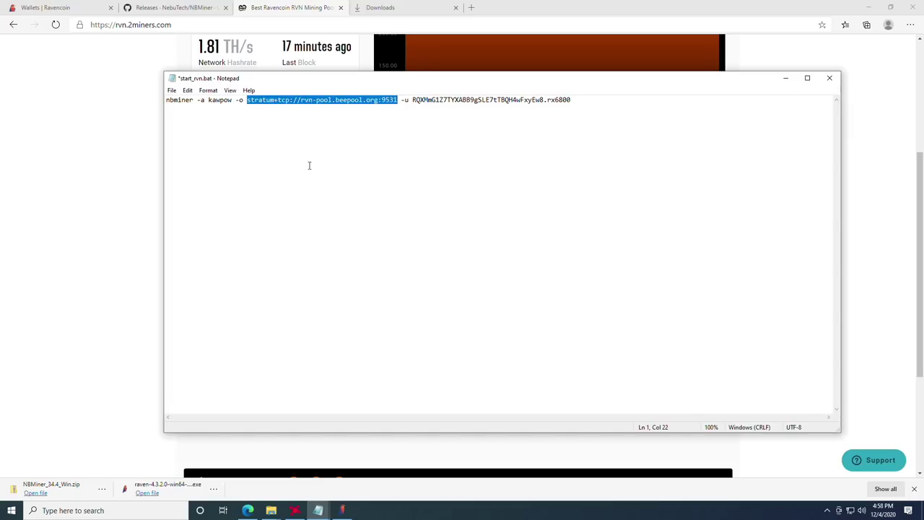
key(ctrl+v)
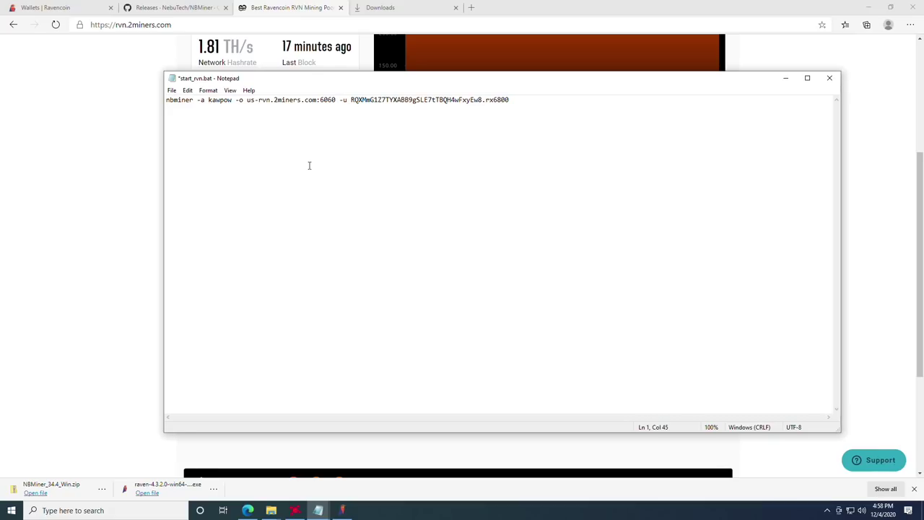
key(ctrl+z)
Step: Select the entire existing pool address after -o in start_rvn.bat, including the stratum+tcp:// prefix and port
click(294, 101)
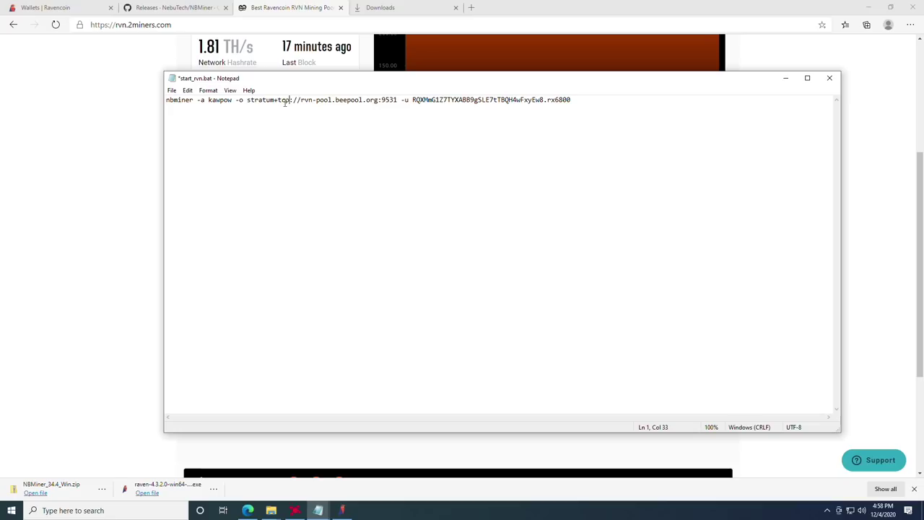
drag(257, 101, 354, 102)
click(354, 102)
drag(247, 100, 404, 101)
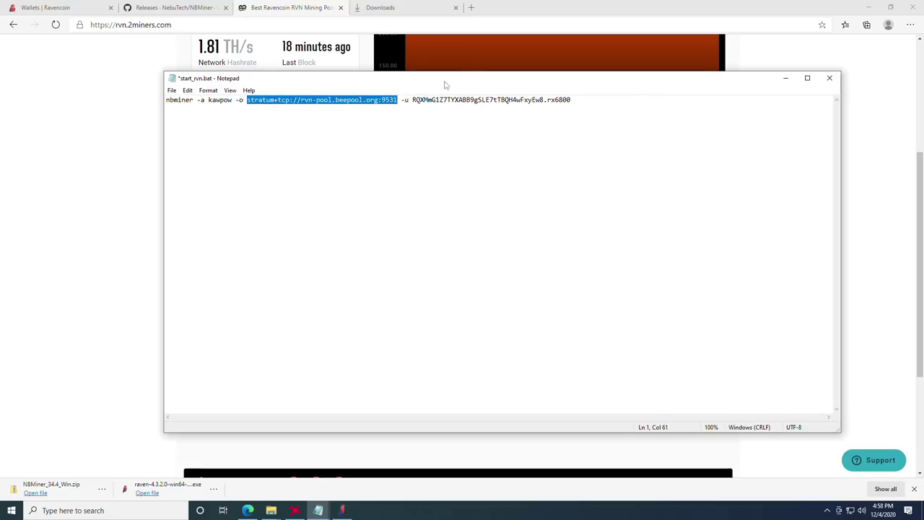
Step: Switch to the 2Miners Ravencoin page in the browser and open its SSL connection instructions
click(554, 5)
click(860, 319)
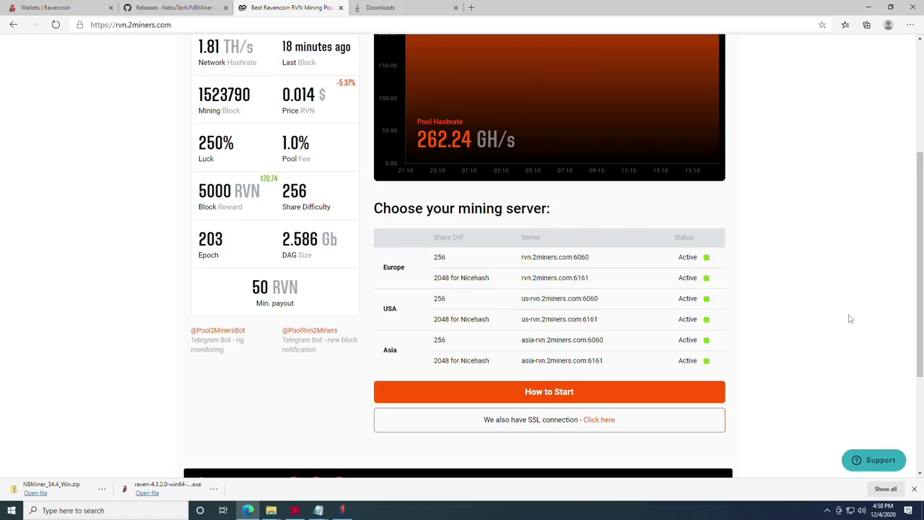
scroll(828, 314, down, 1)
scroll(827, 314, down, 2)
click(598, 239)
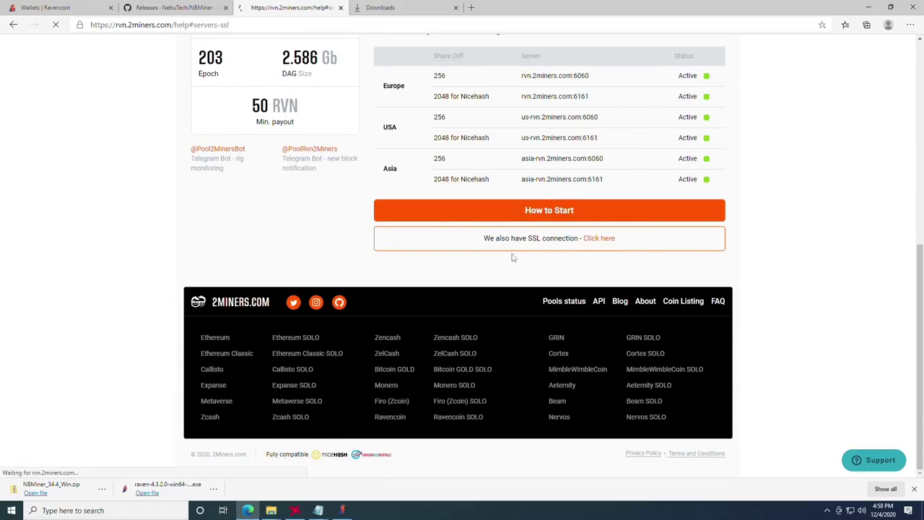
Step: Copy the pool address stratum+tcp://rvn.2miners.com:6060 from the NBMiner settings on the 2Miners help page
scroll(450, 264, up, 2)
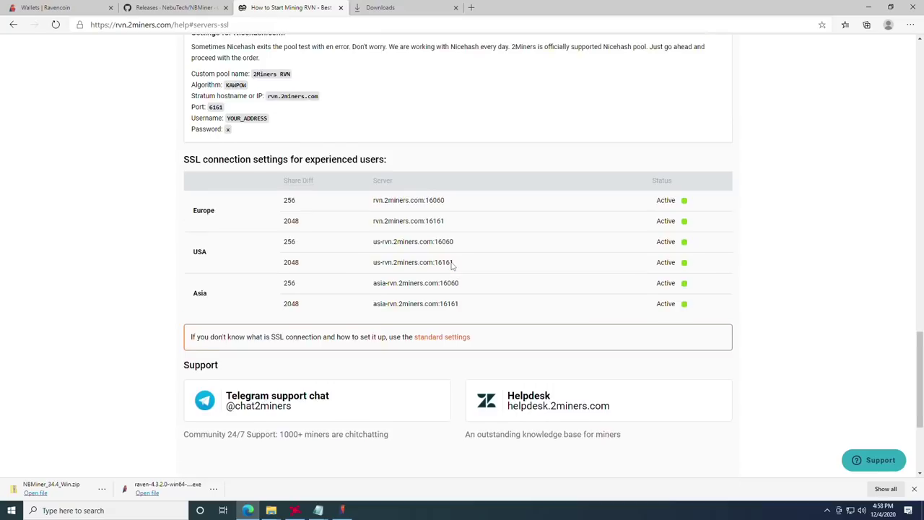
scroll(431, 266, up, 5)
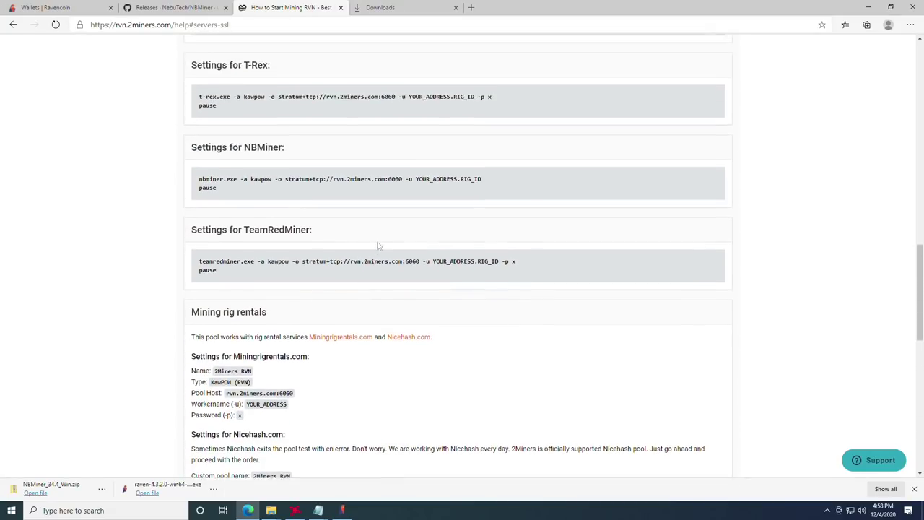
scroll(386, 259, up, 1)
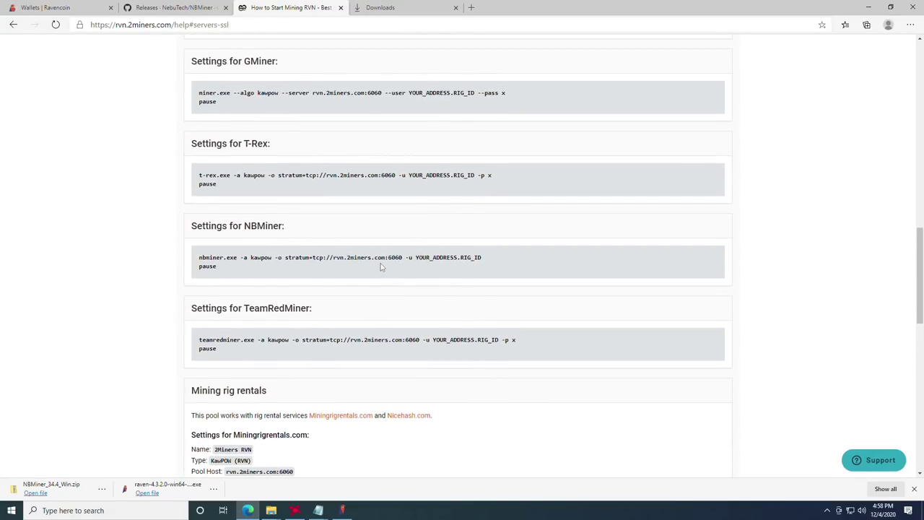
scroll(382, 267, up, 1)
scroll(382, 267, down, 1)
drag(401, 258, 285, 258)
Step: Replace the selected pool address in start_rvn.bat with stratum+tcp://rvn.2miners.com:6060 and save the file
mouse_move(318, 510)
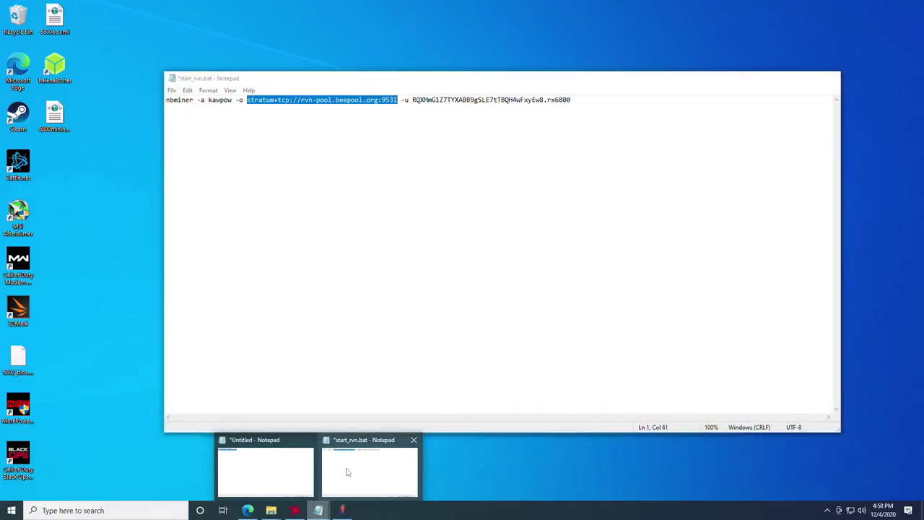
click(345, 472)
key(ctrl+v)
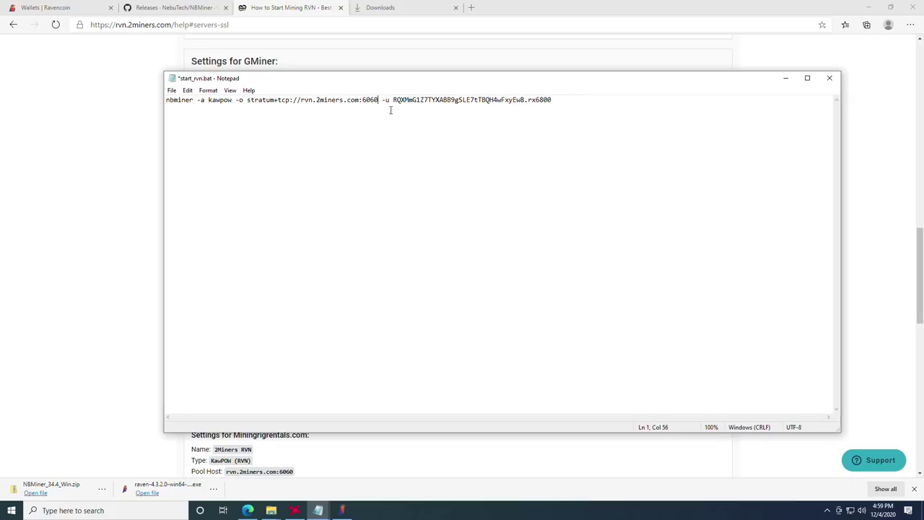
click(171, 90)
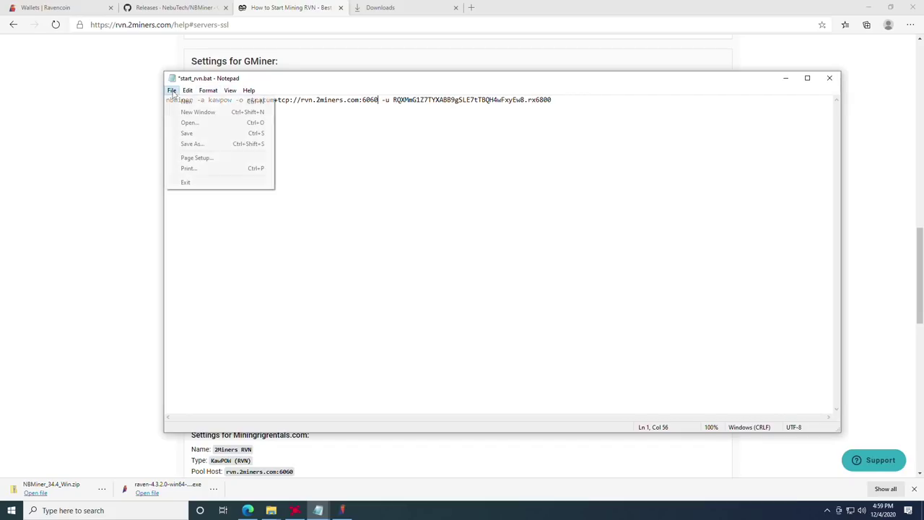
click(186, 133)
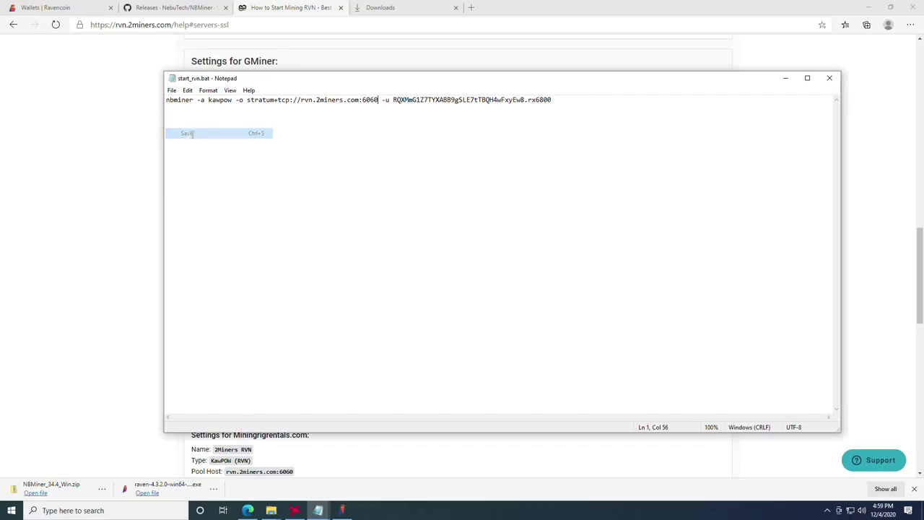
Step: Minimize Notepad and the browser, and run start_rvn.bat from the NBMiner_Win folder
click(785, 78)
click(871, 7)
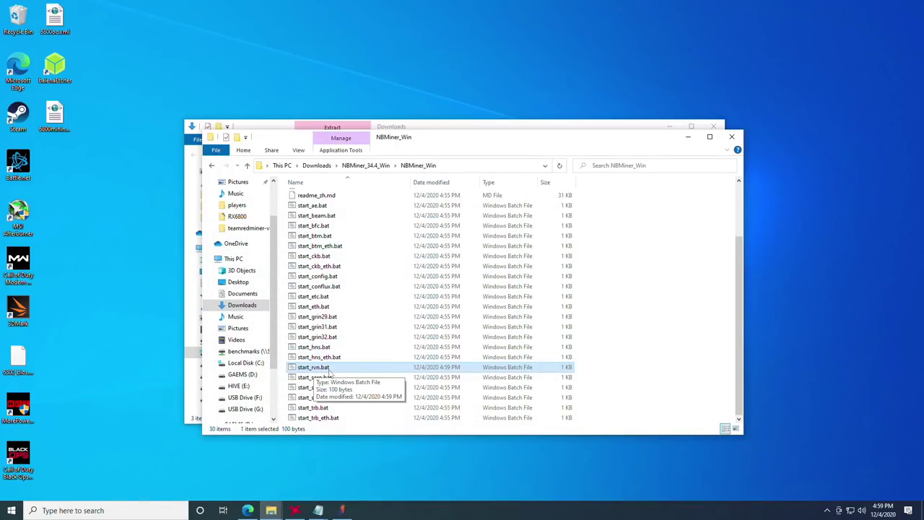
double_click(325, 368)
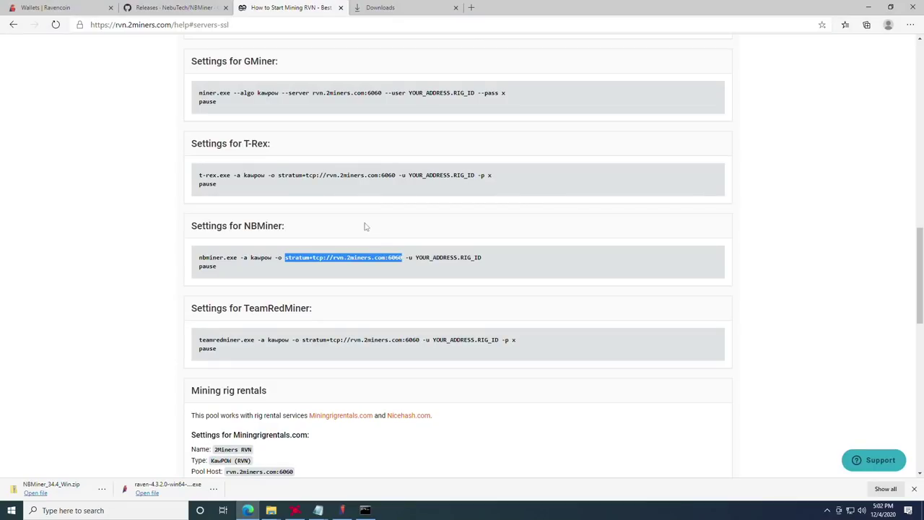
click(177, 8)
click(54, 7)
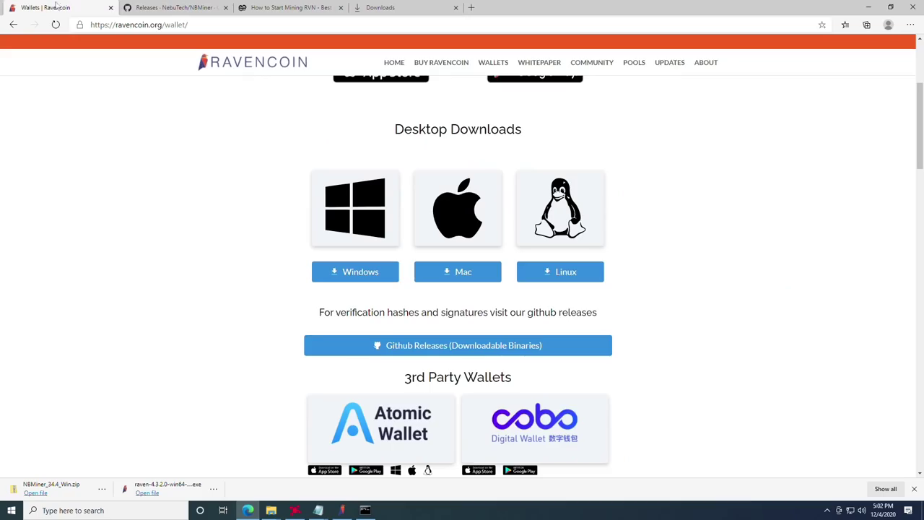
click(285, 6)
click(177, 8)
click(304, 8)
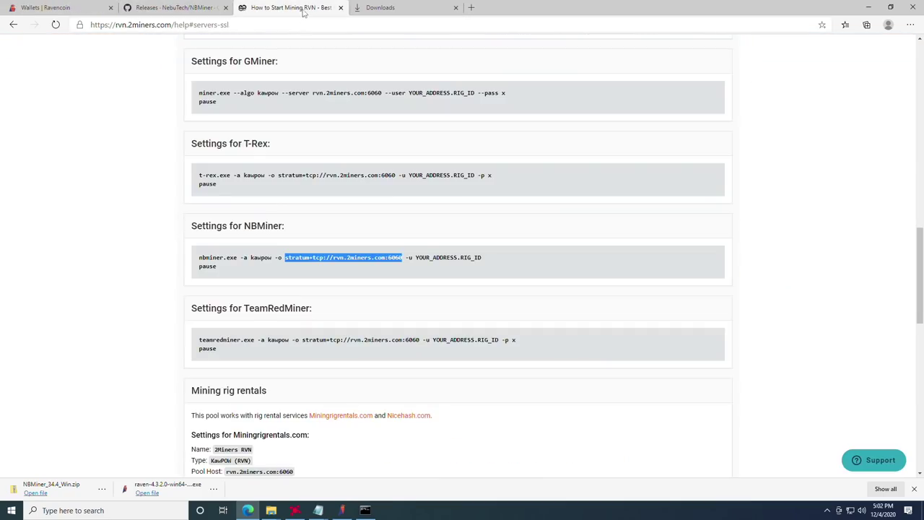
Step: Copy the wallet address from the untitled Notepad note and return to the 2Miners help page in the browser
scroll(354, 223, up, 15)
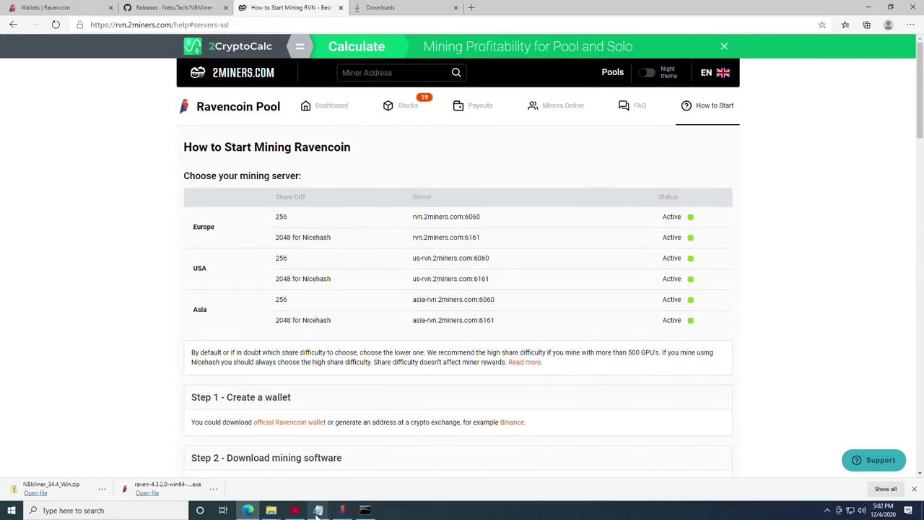
mouse_move(319, 509)
click(265, 470)
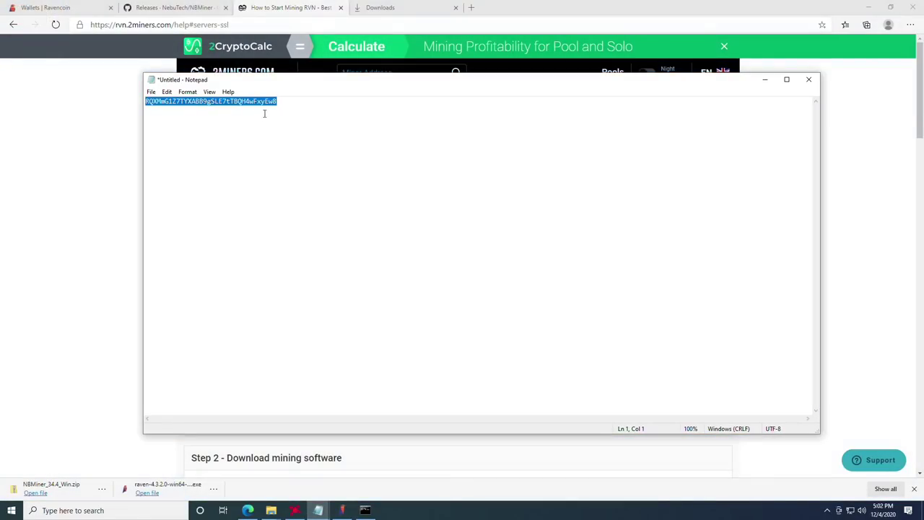
click(99, 125)
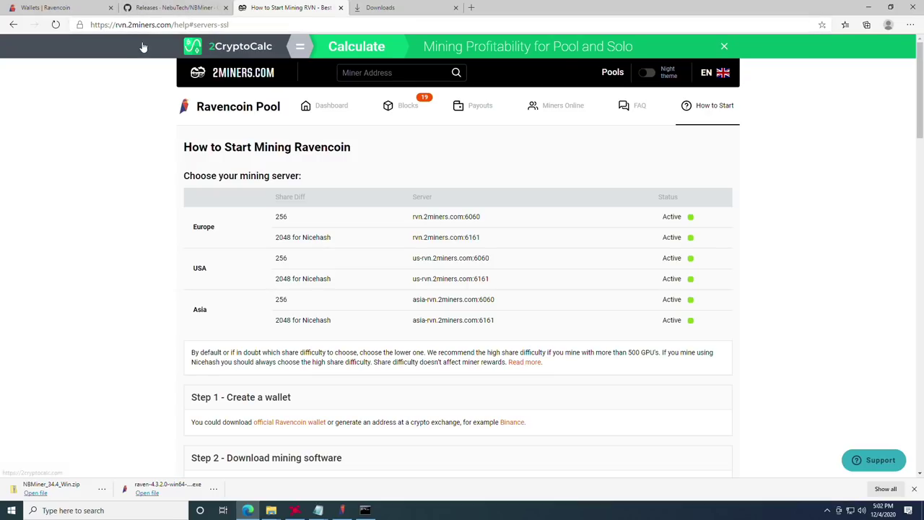
Step: Look up the mining stats for the copied wallet address with the 2Miners miner address search
click(419, 74)
key(ctrl+v)
key(Return)
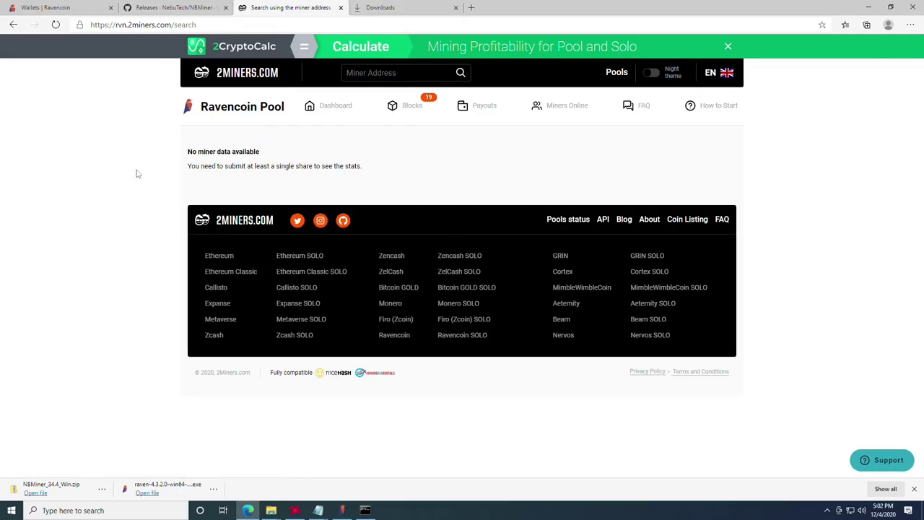
drag(182, 153, 371, 160)
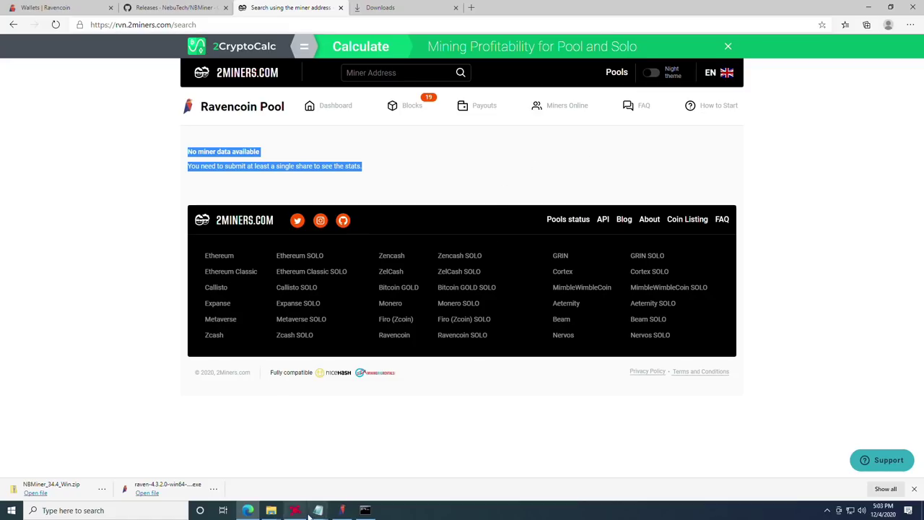
Step: Switch to the Raven Core wallet and view its balance overview and the form for sending coins
click(342, 510)
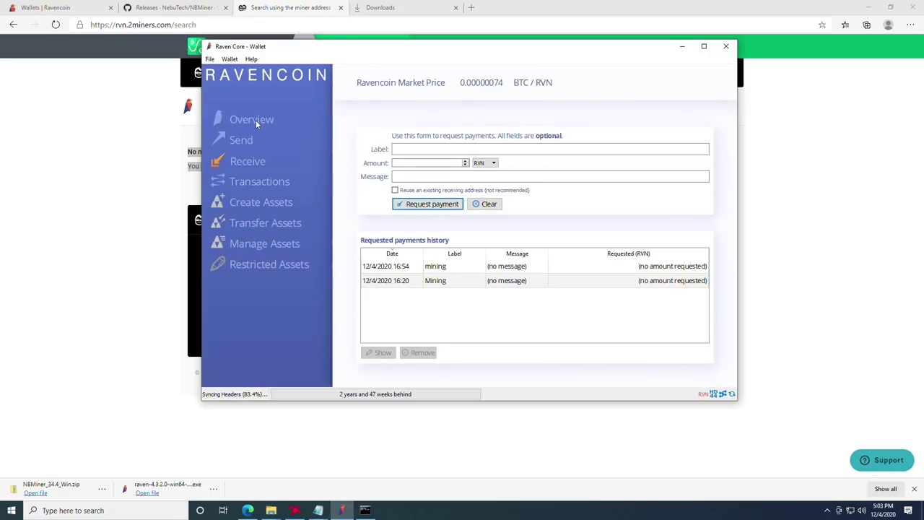
click(255, 120)
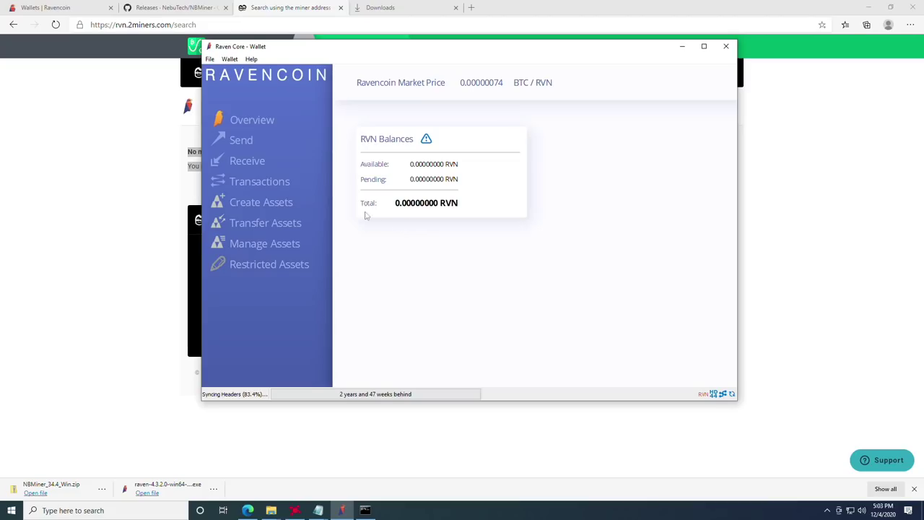
click(239, 141)
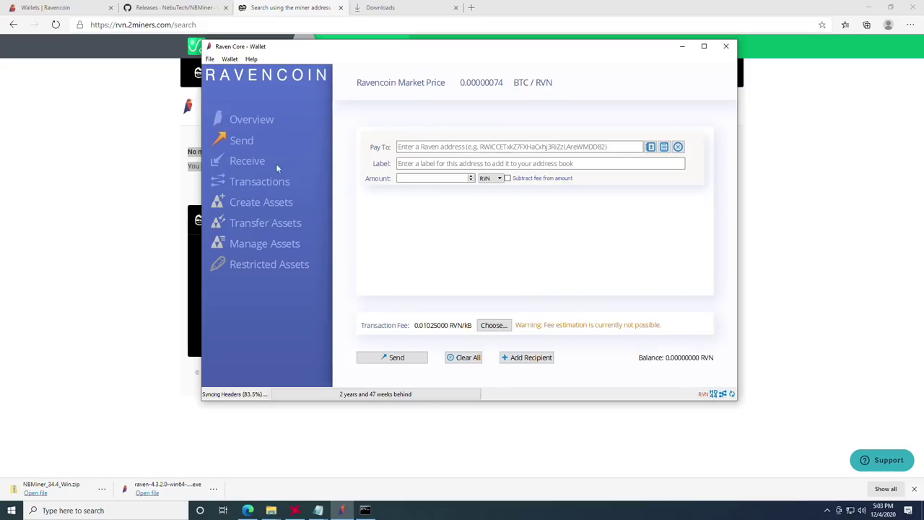